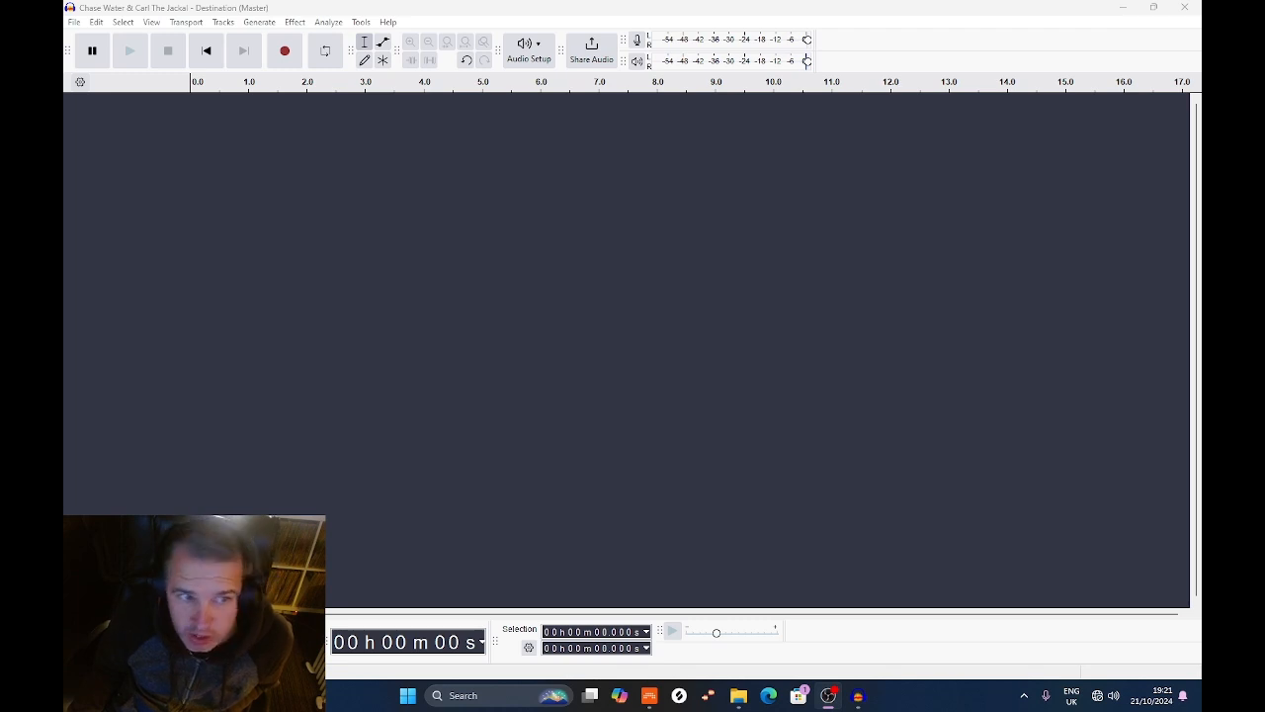
- Import the WAV file "Chase Water & Carl The Jackal - Destination (Master)" from the Destination folder as a new audio track
click(738, 695)
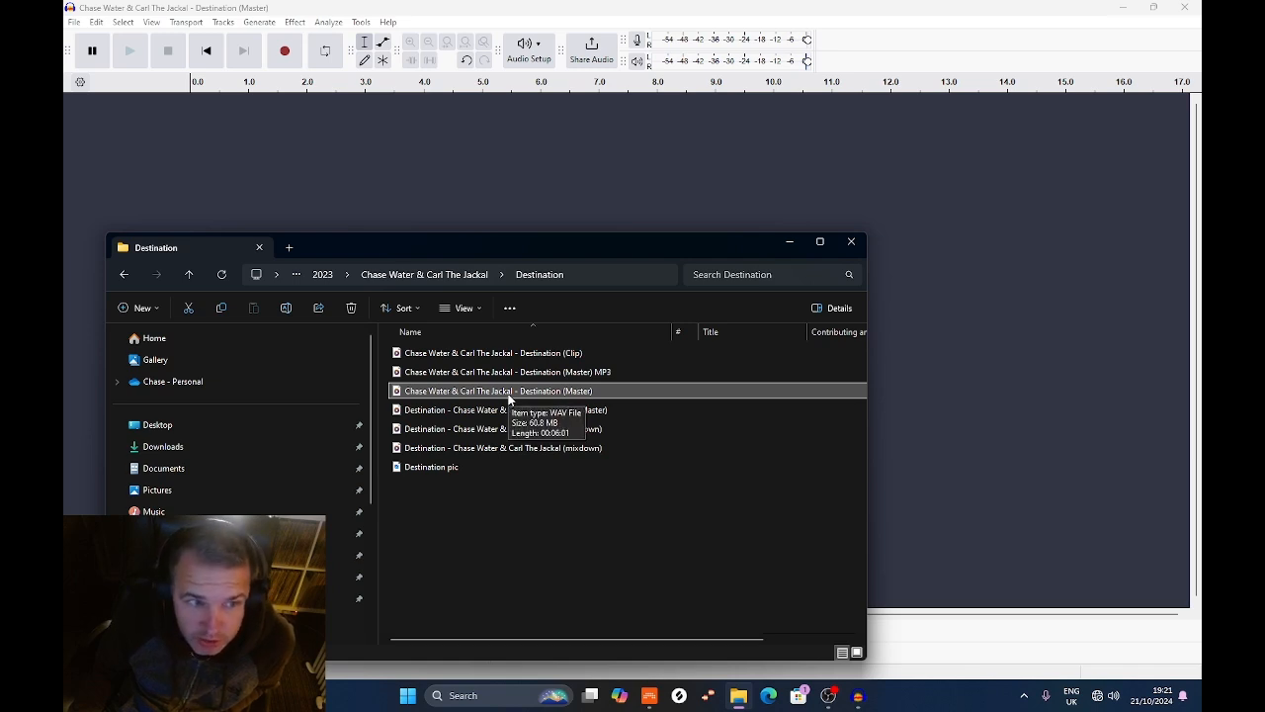
drag(442, 394, 445, 227)
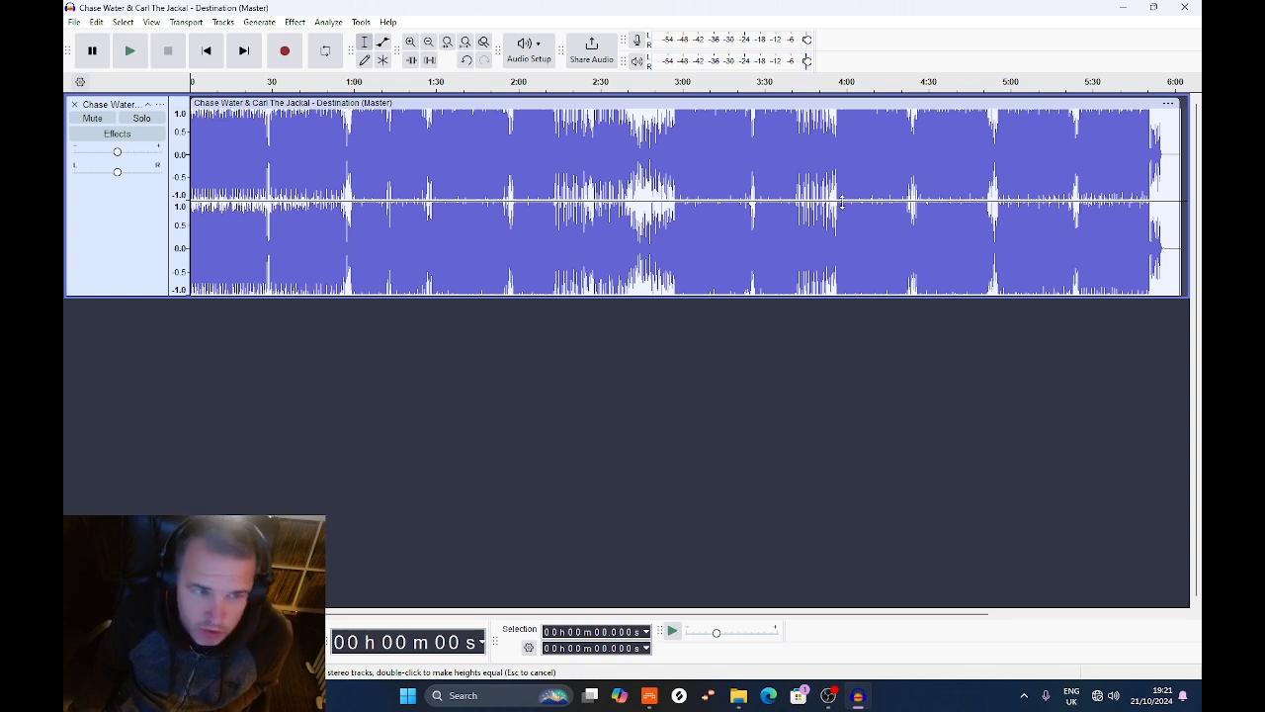
- Place the cursor where the loud section starts after the long breakdown, at 2 min 57.231 s
click(674, 132)
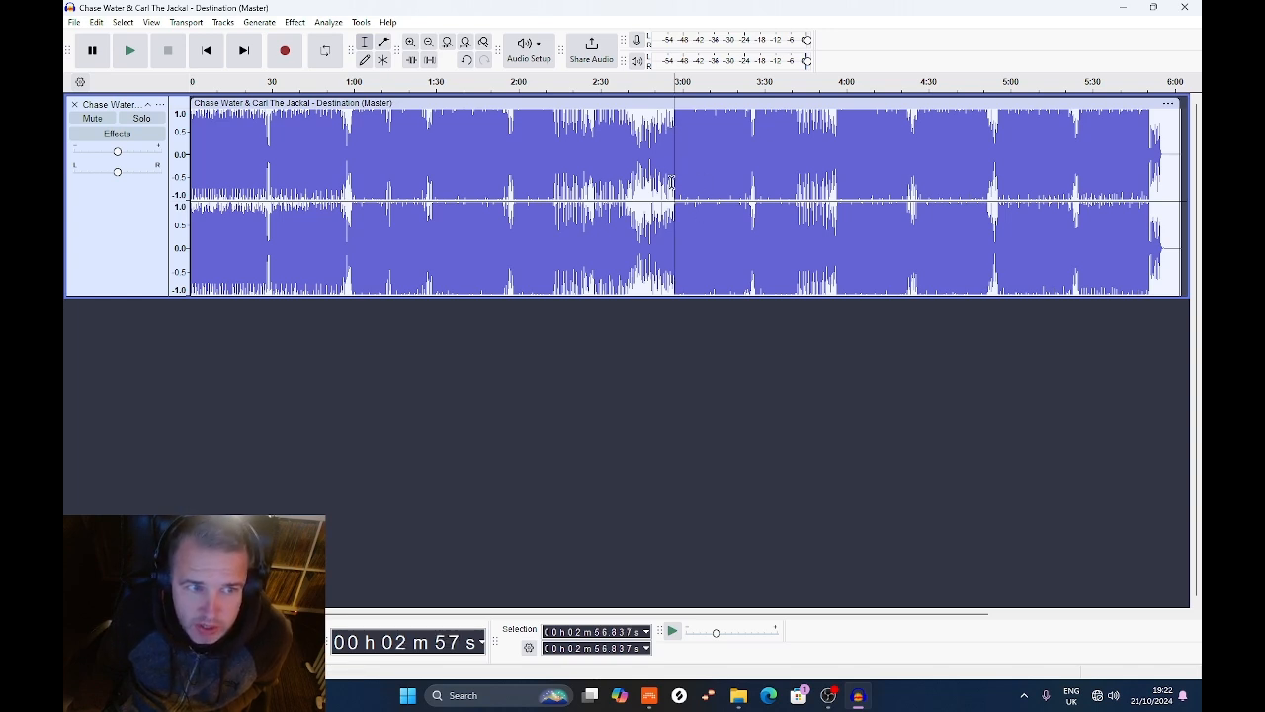
click(837, 149)
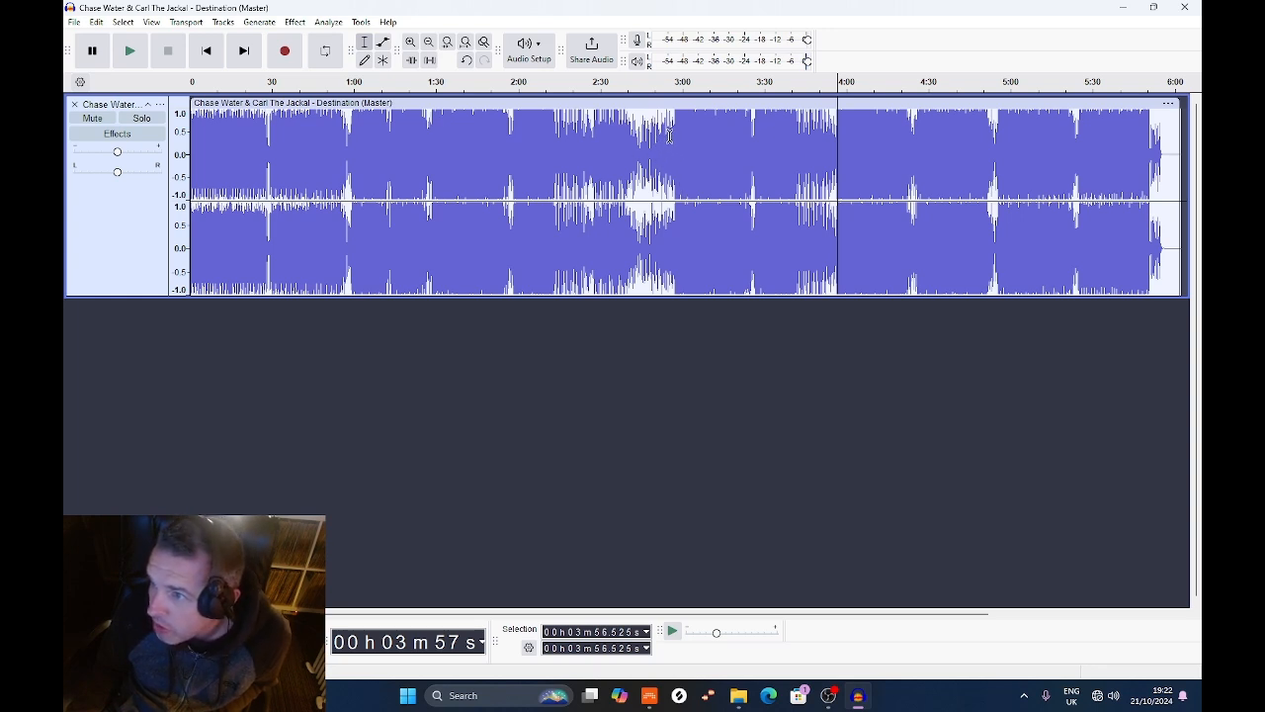
click(673, 149)
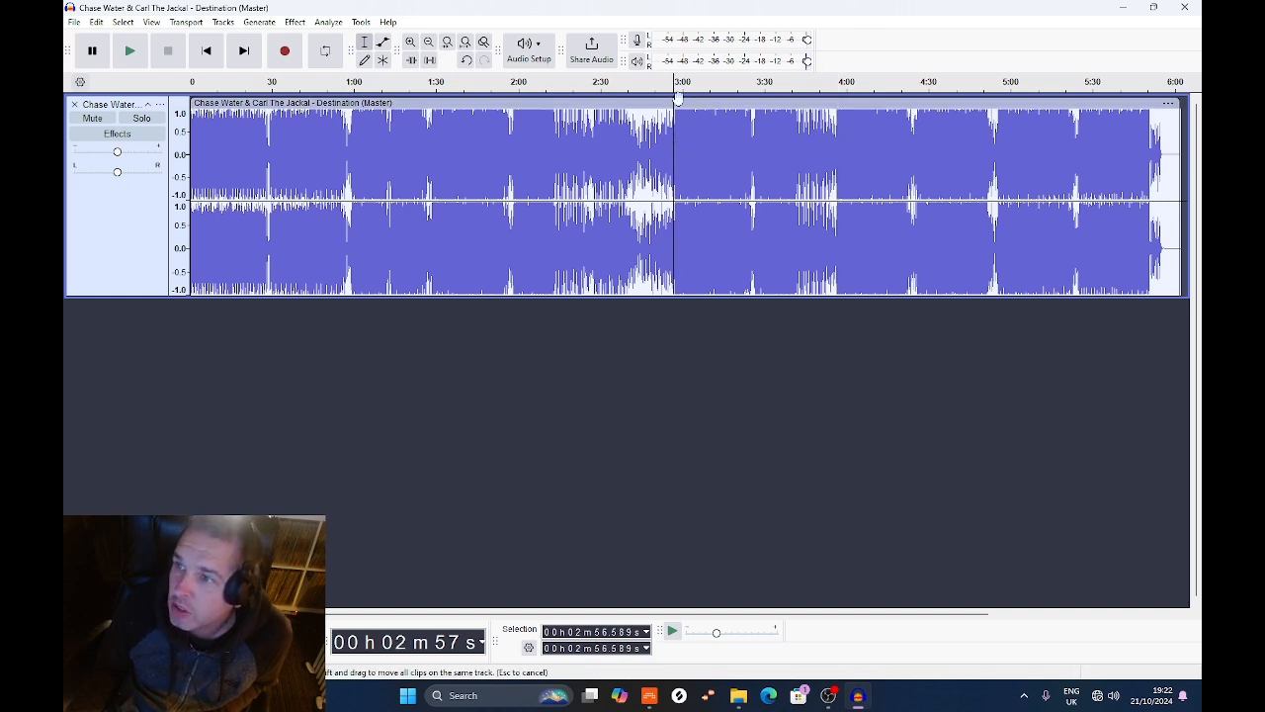
click(410, 43)
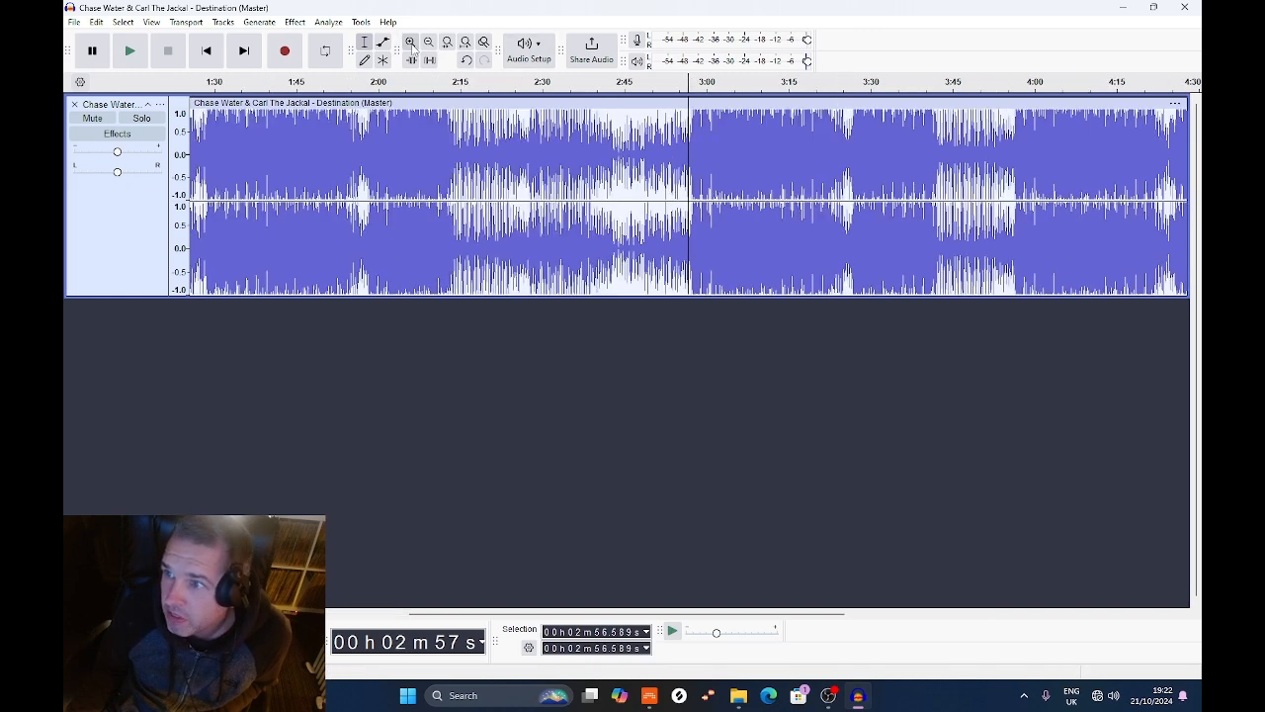
click(410, 43)
click(410, 42)
click(410, 42)
click(410, 43)
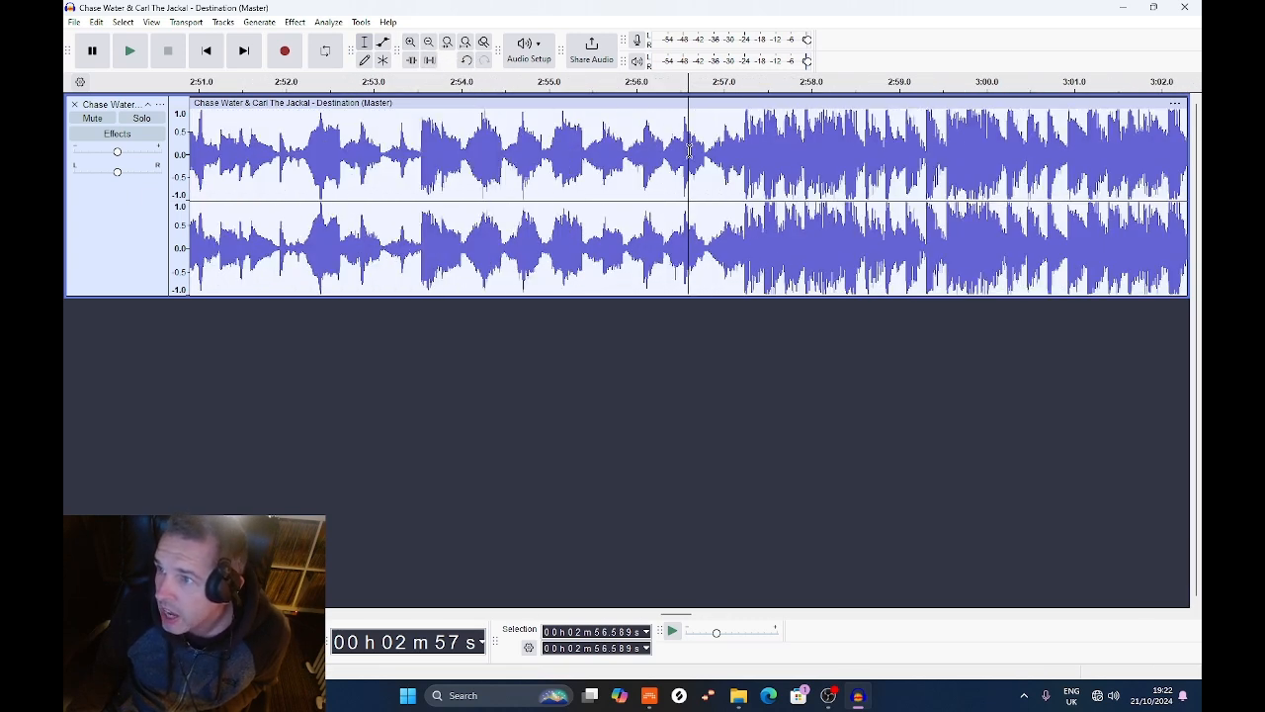
click(745, 153)
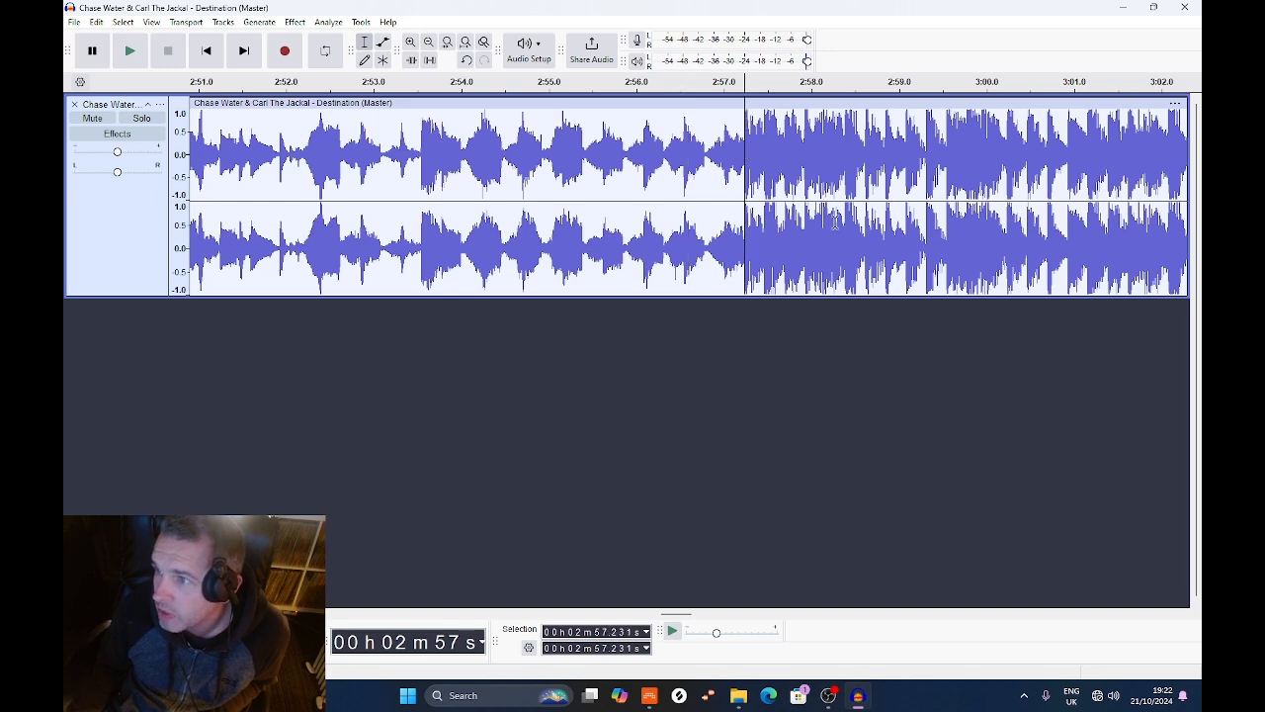
- Examine the waveform closely around the cursor to check that it sits exactly on the first beat of the drop
click(410, 44)
click(410, 43)
click(410, 44)
click(411, 43)
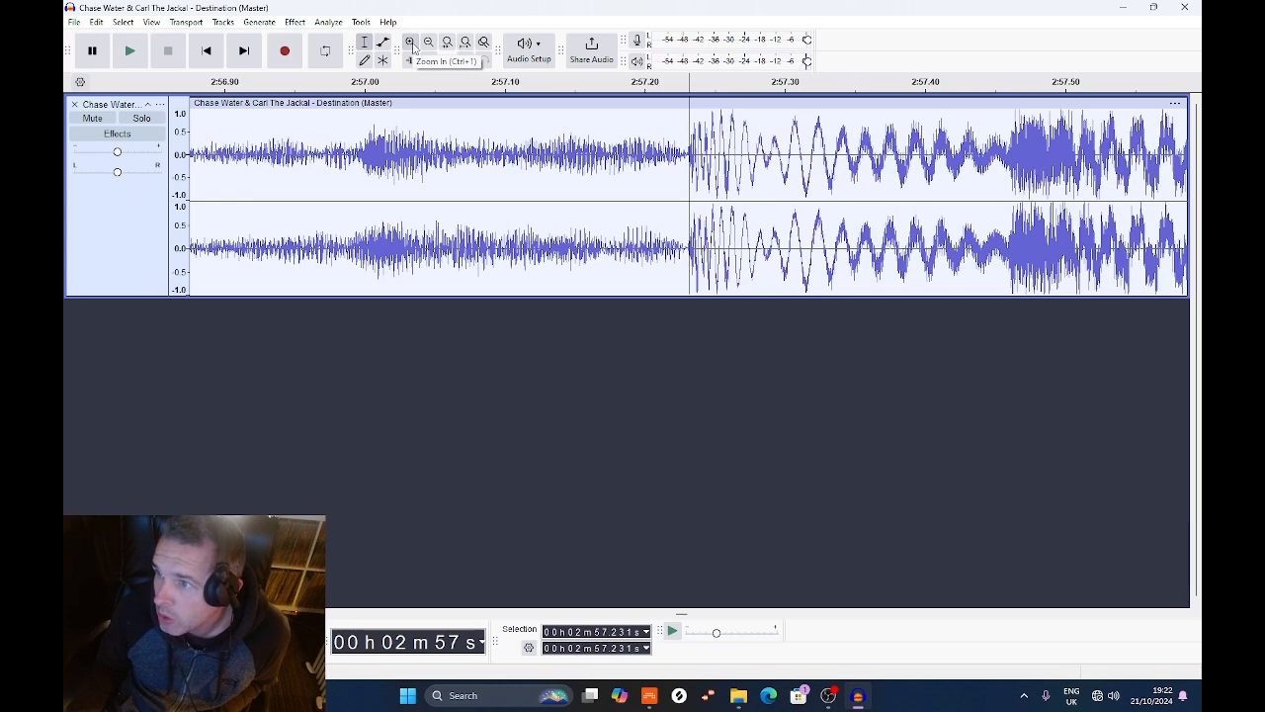
click(428, 43)
click(428, 42)
click(413, 42)
click(413, 43)
click(410, 44)
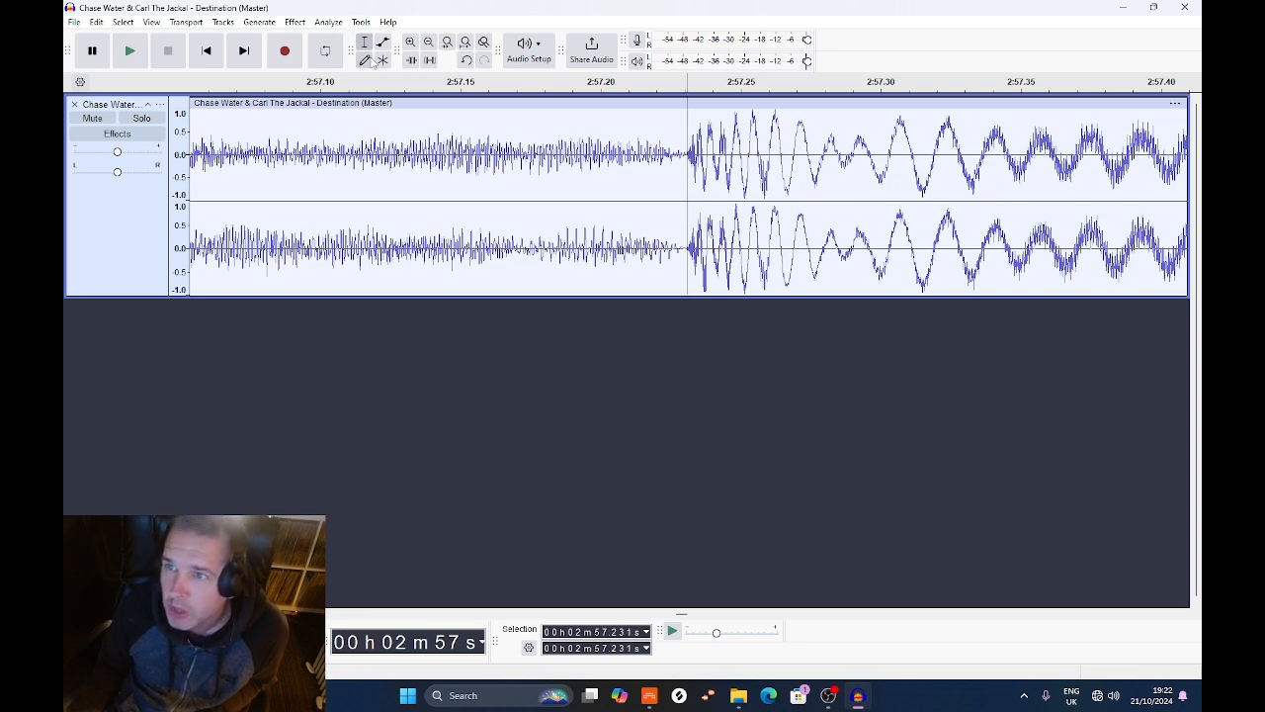
- Play the track briefly from the cursor twice to check by ear that it starts cleanly on the drop
click(430, 47)
click(430, 48)
click(429, 48)
click(430, 47)
click(430, 47)
click(430, 48)
click(430, 48)
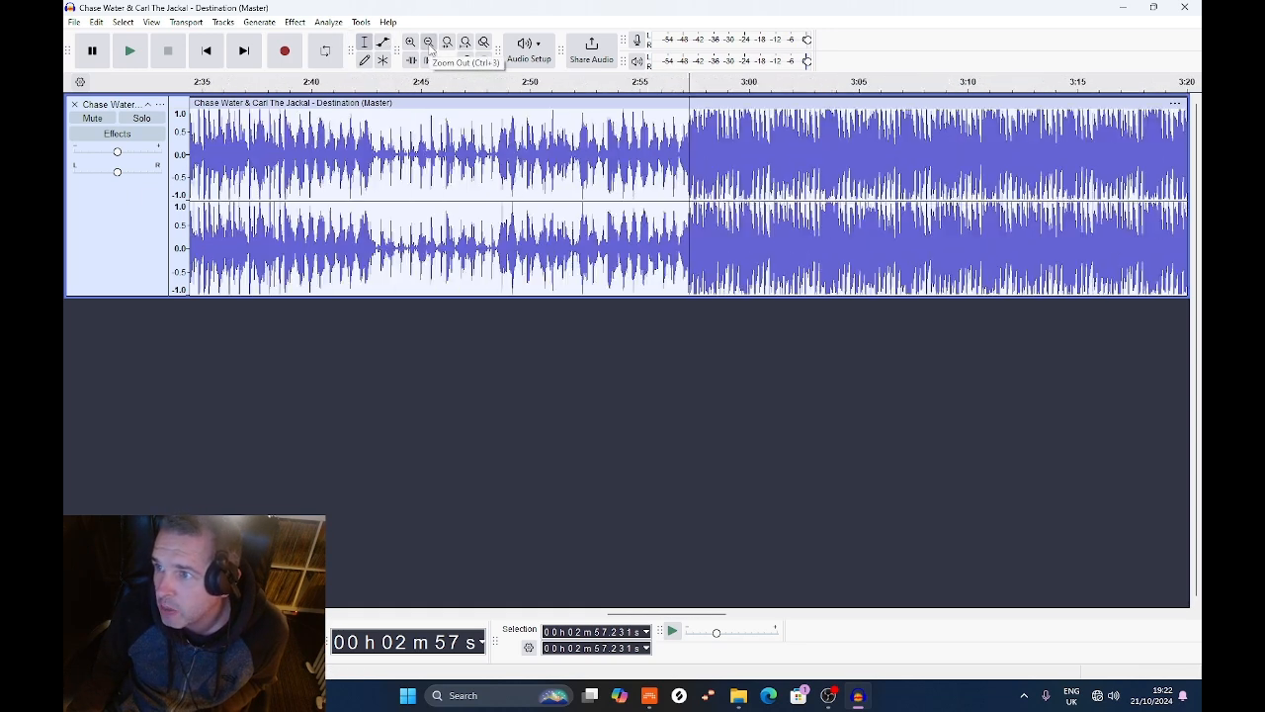
click(430, 47)
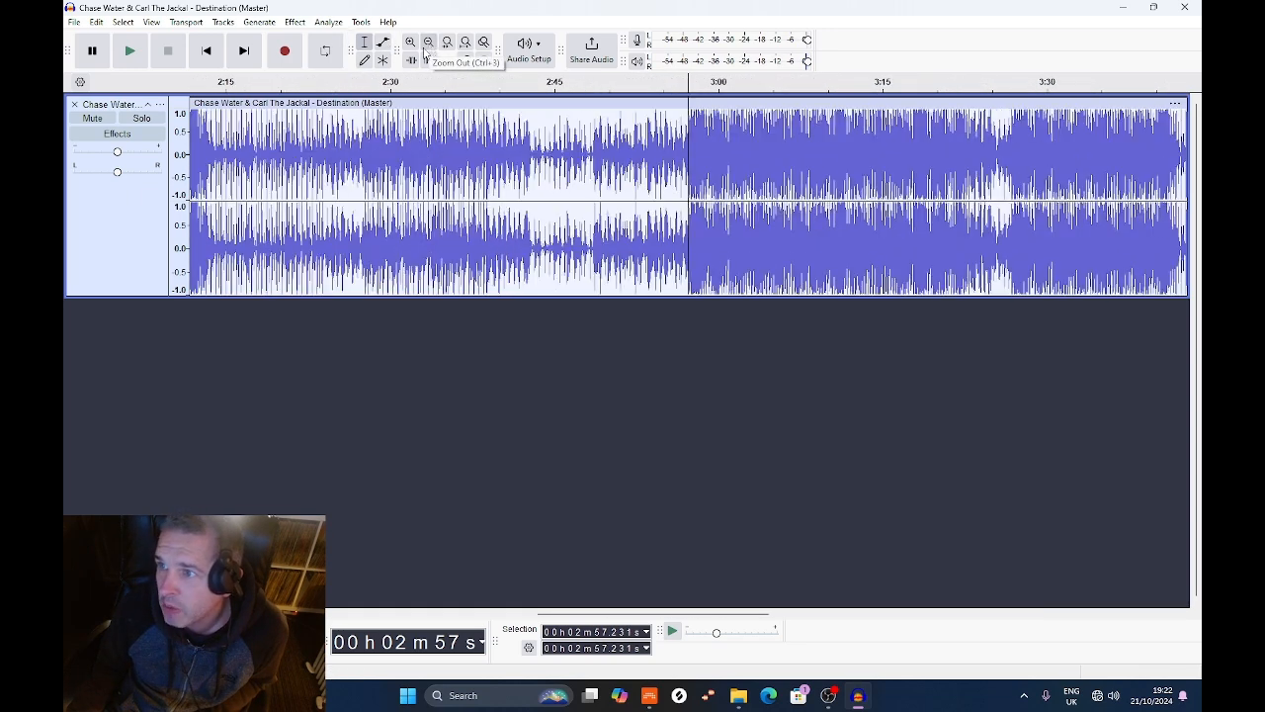
click(130, 52)
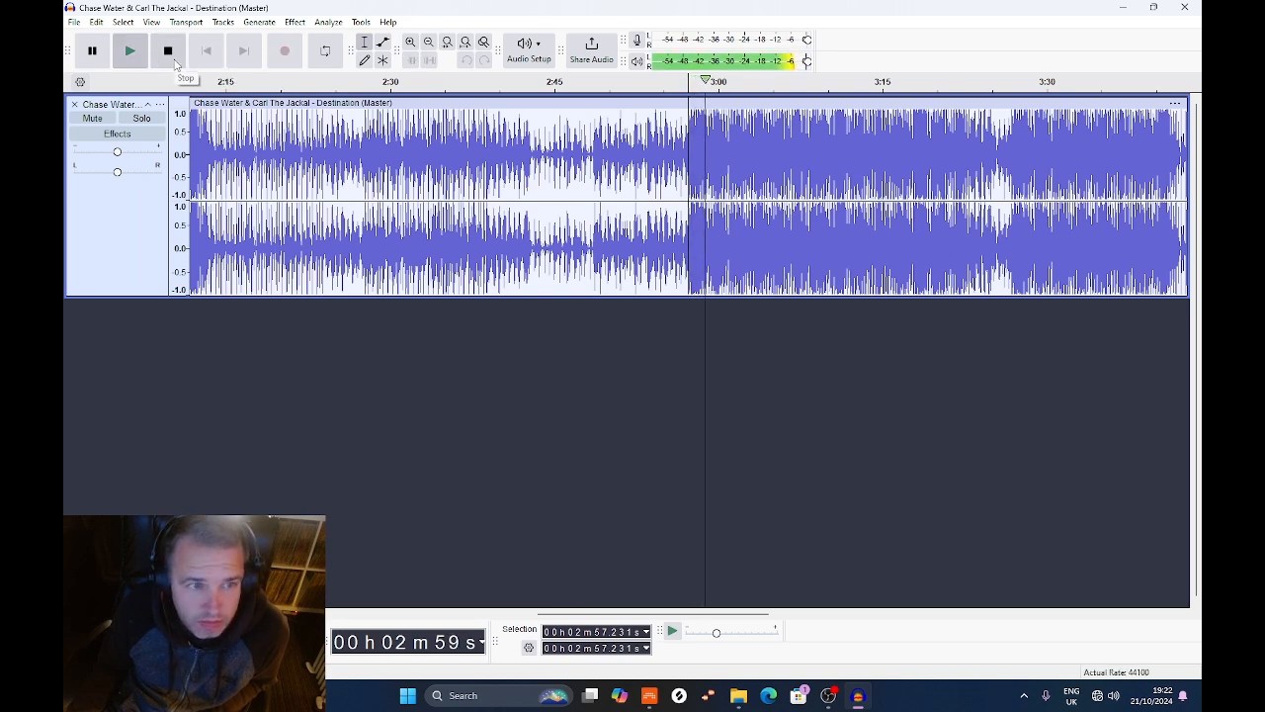
click(175, 64)
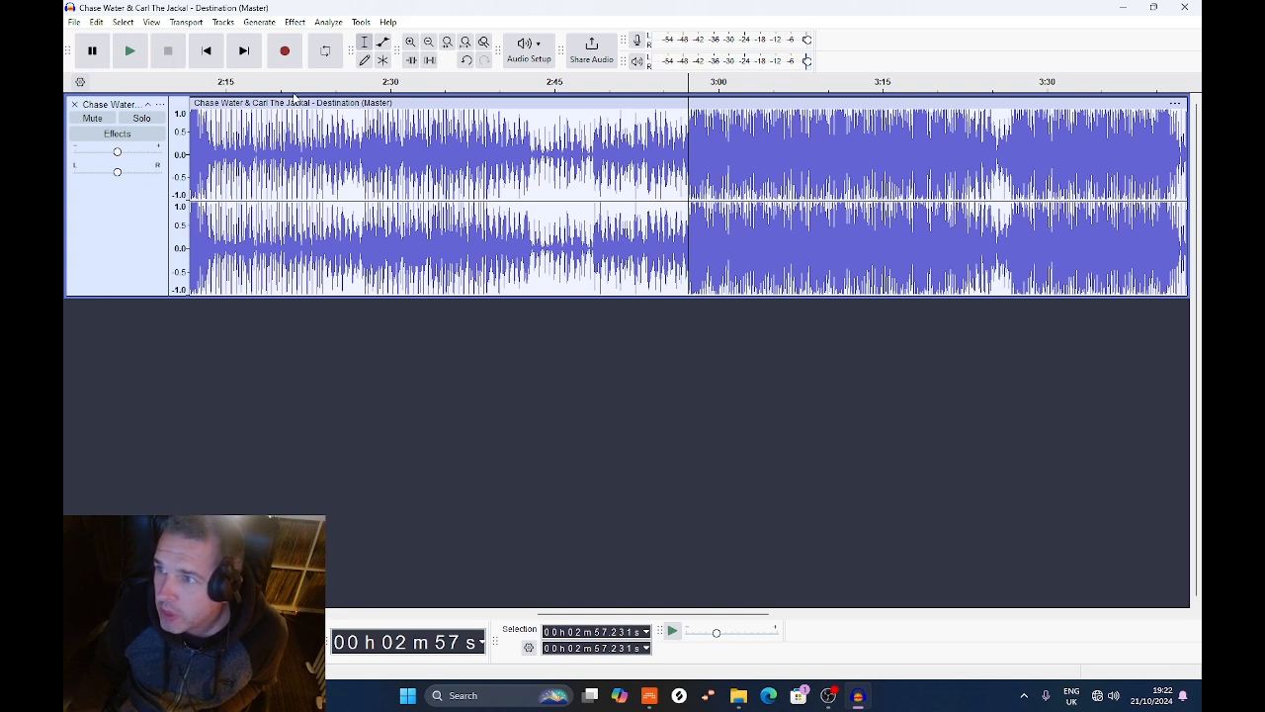
click(138, 55)
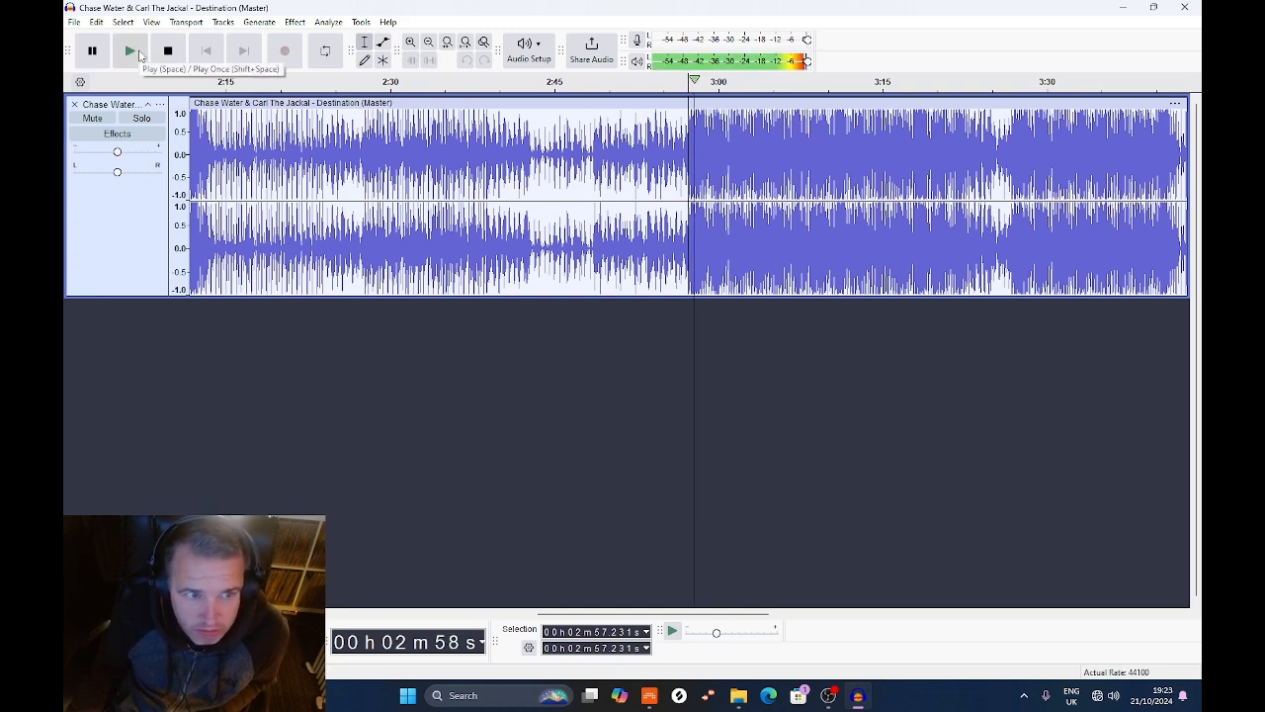
click(172, 56)
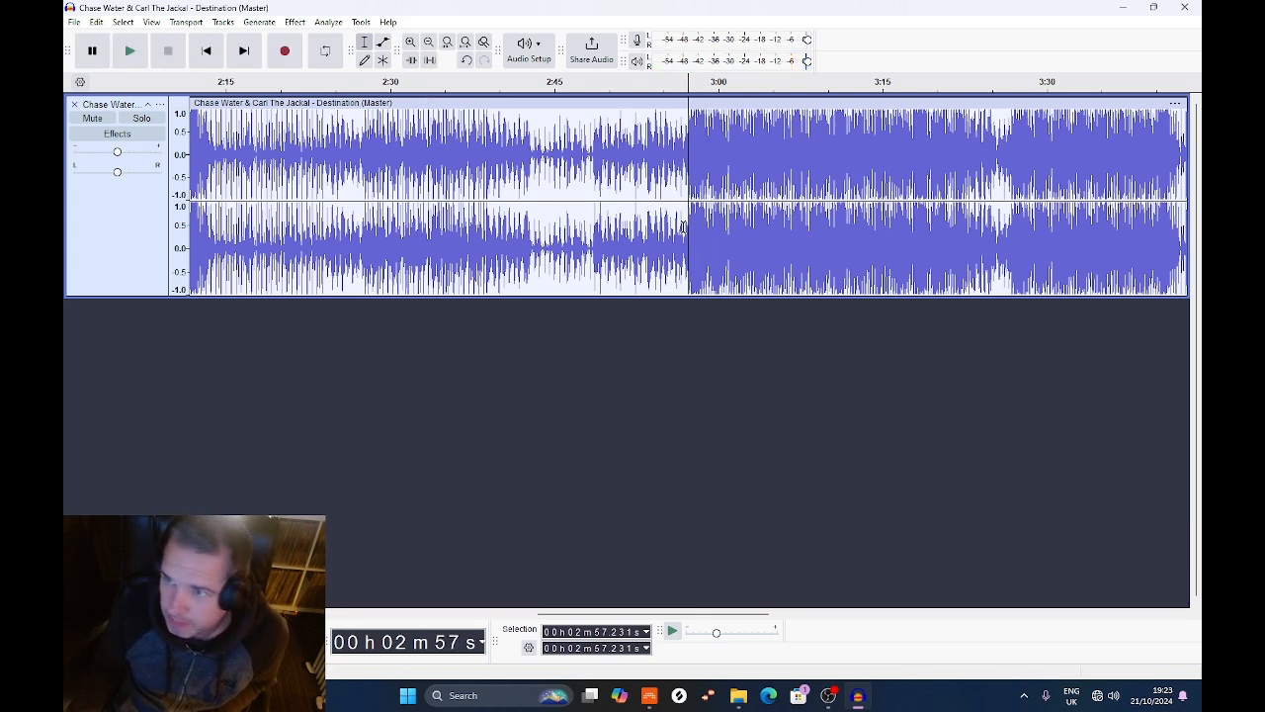
- Add an empty label at the 2 min 57.231 s cursor position to mark the clip's start
click(97, 23)
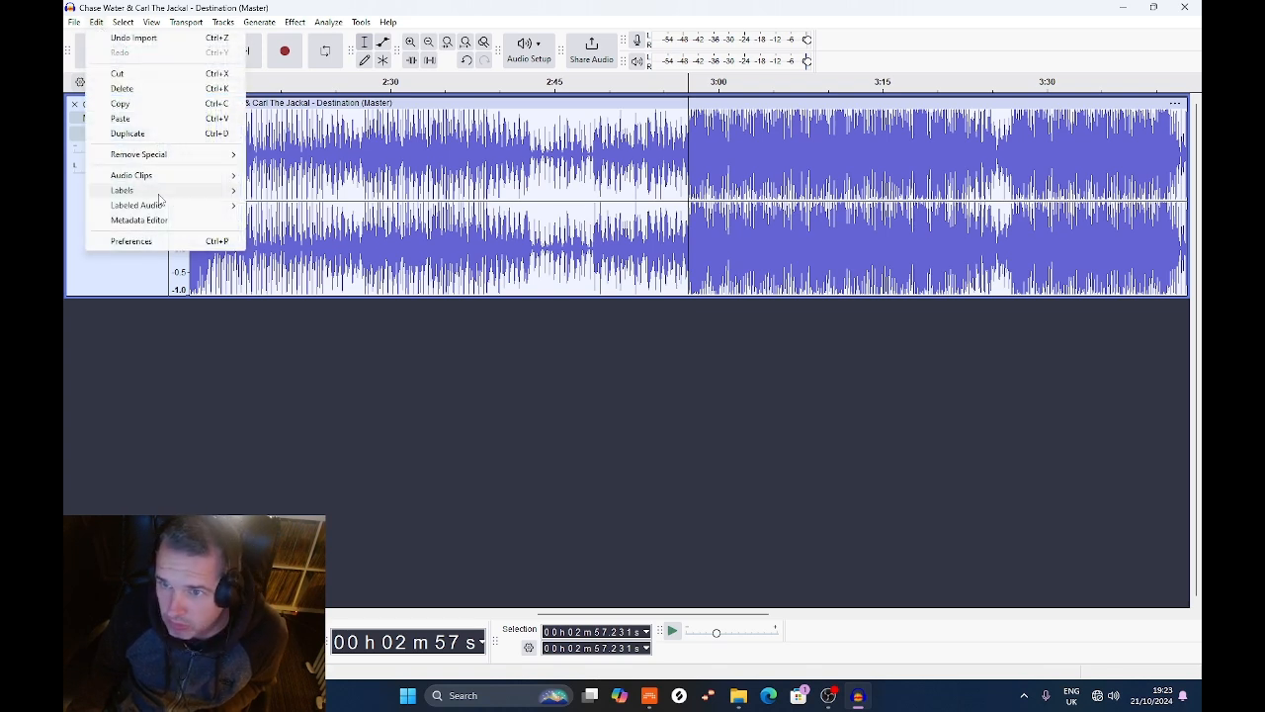
mouse_move(158, 195)
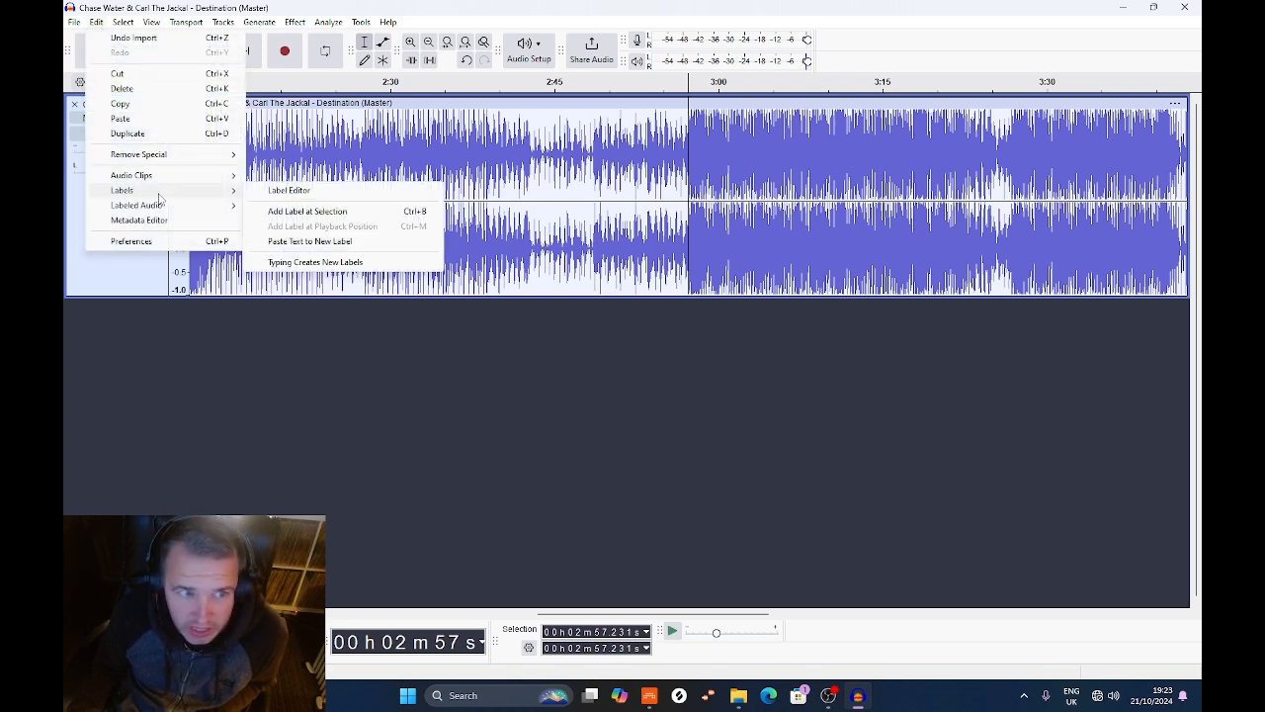
click(296, 211)
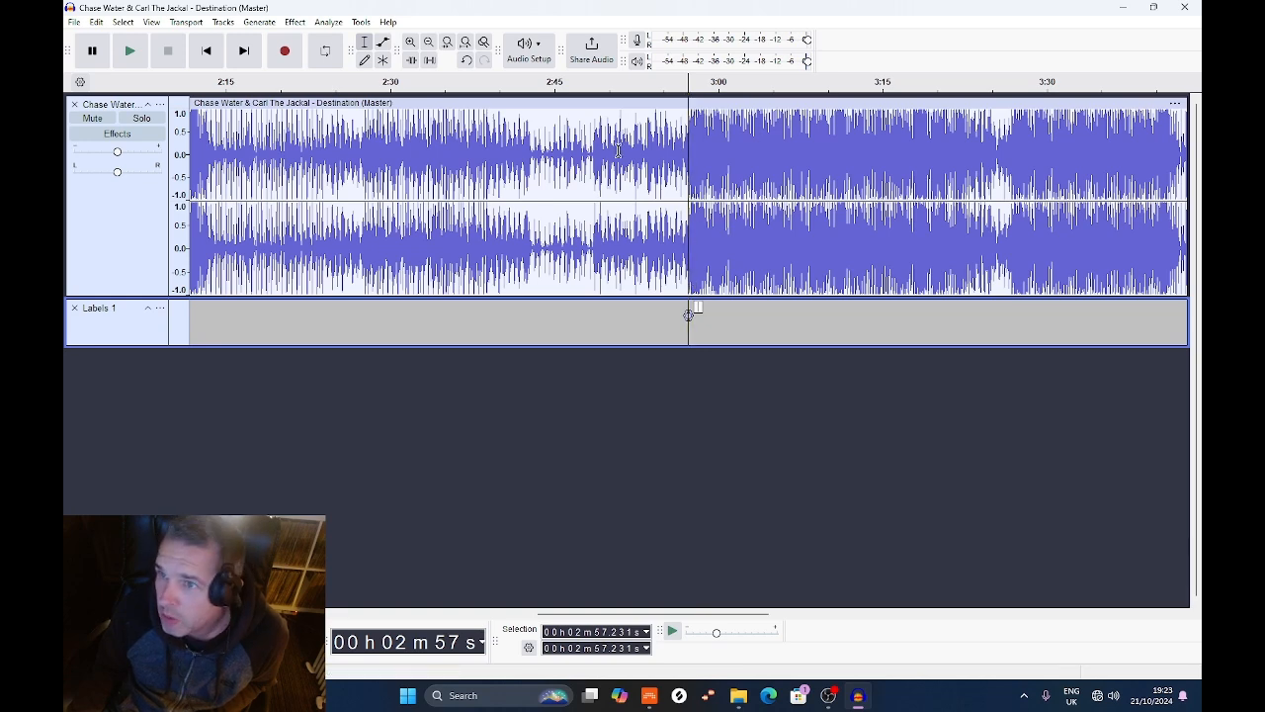
- Place the cursor roughly at the end of the short quieter passage following the label, at 3 min 56.277 s
click(428, 42)
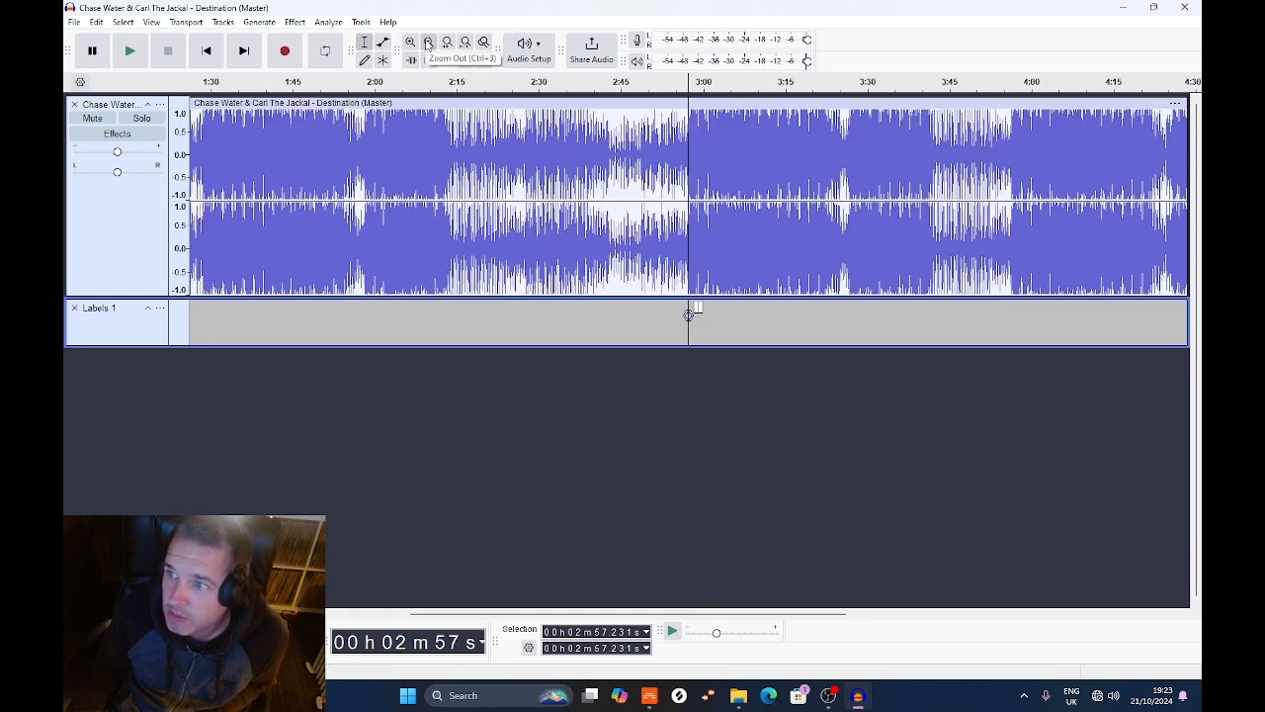
click(428, 43)
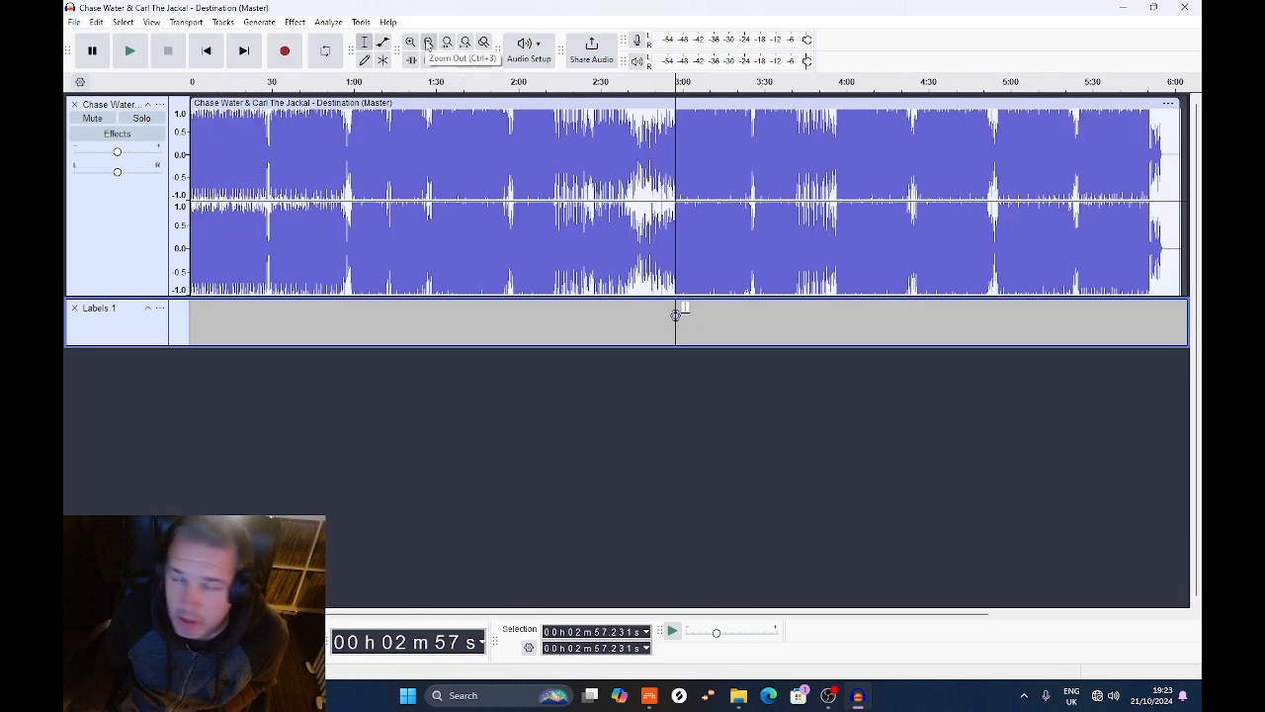
click(428, 43)
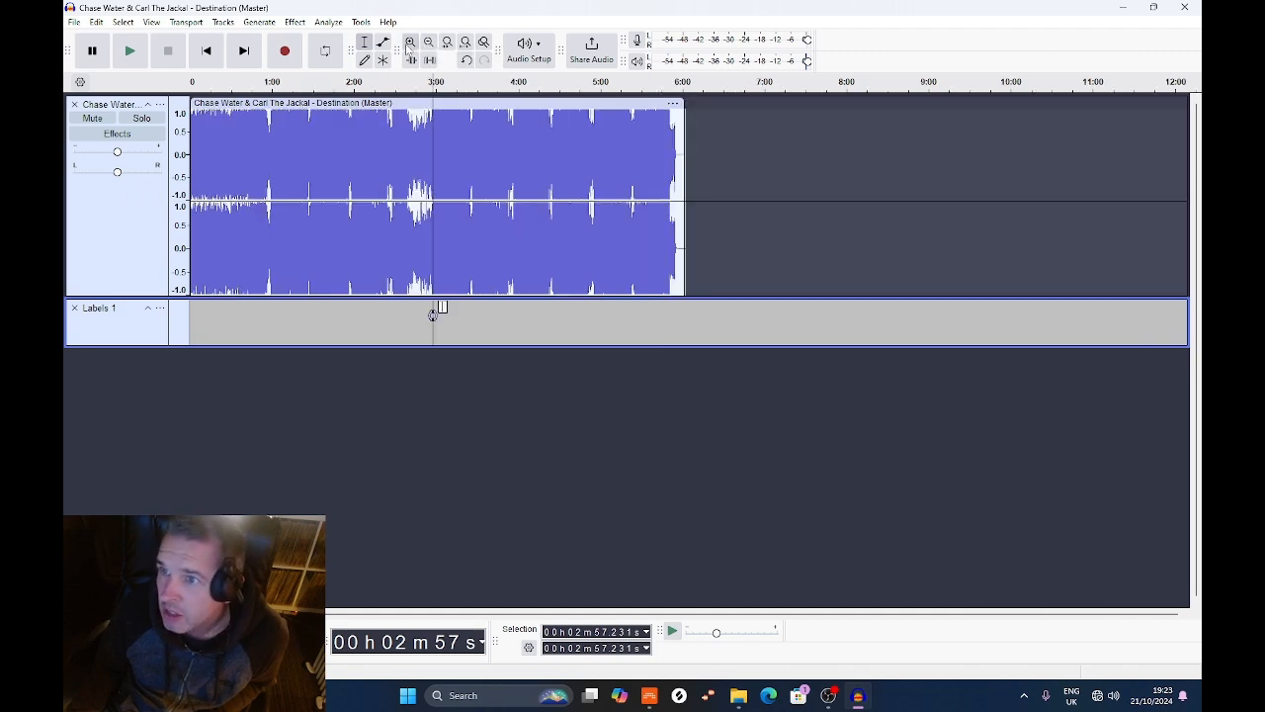
click(410, 43)
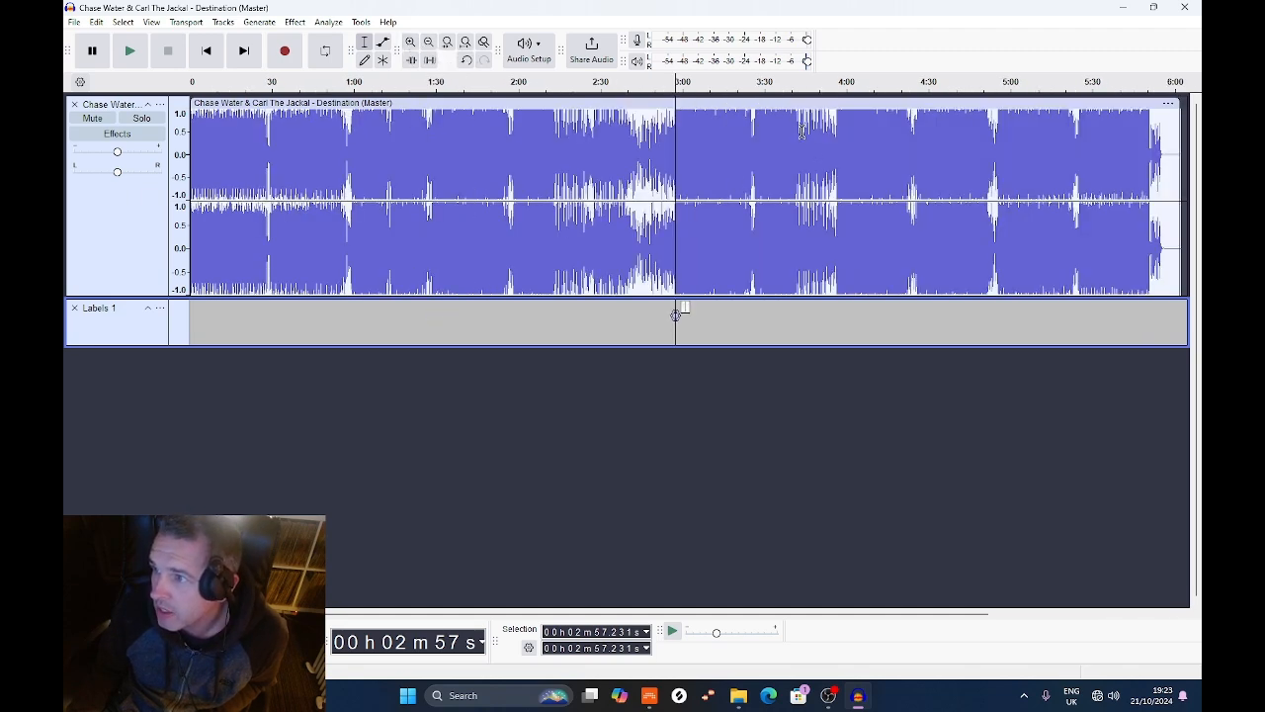
click(409, 42)
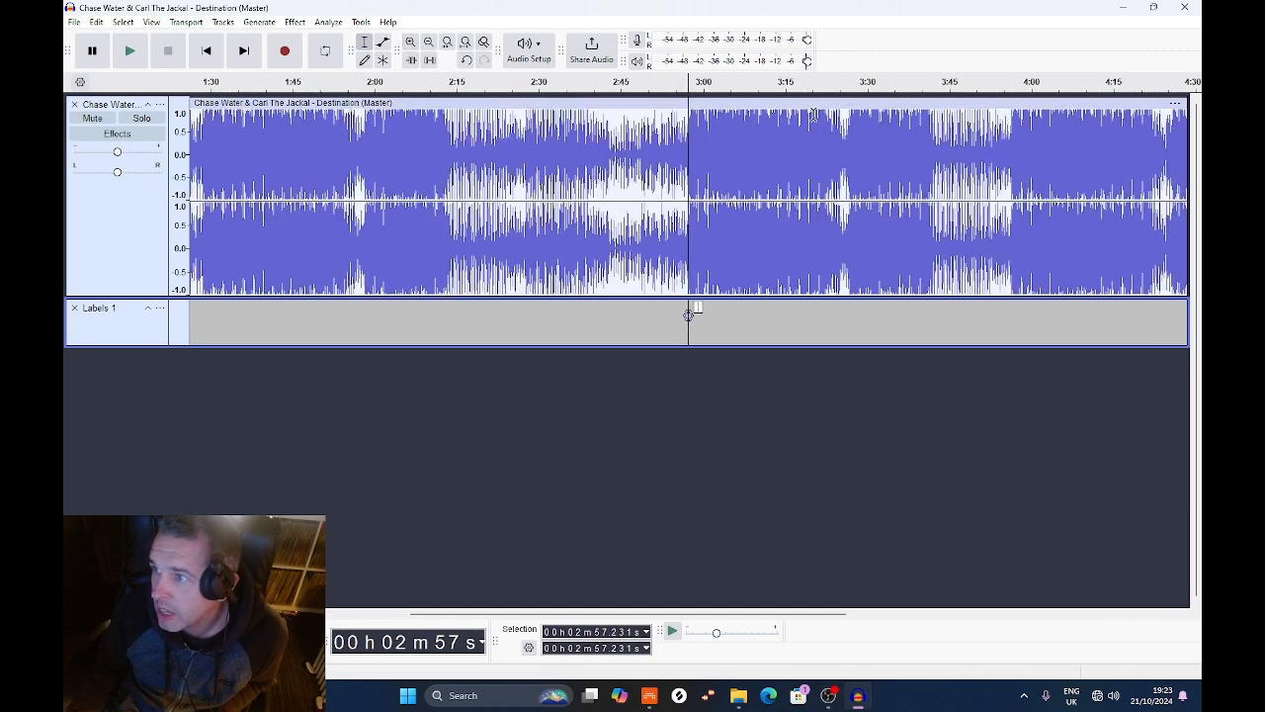
click(428, 45)
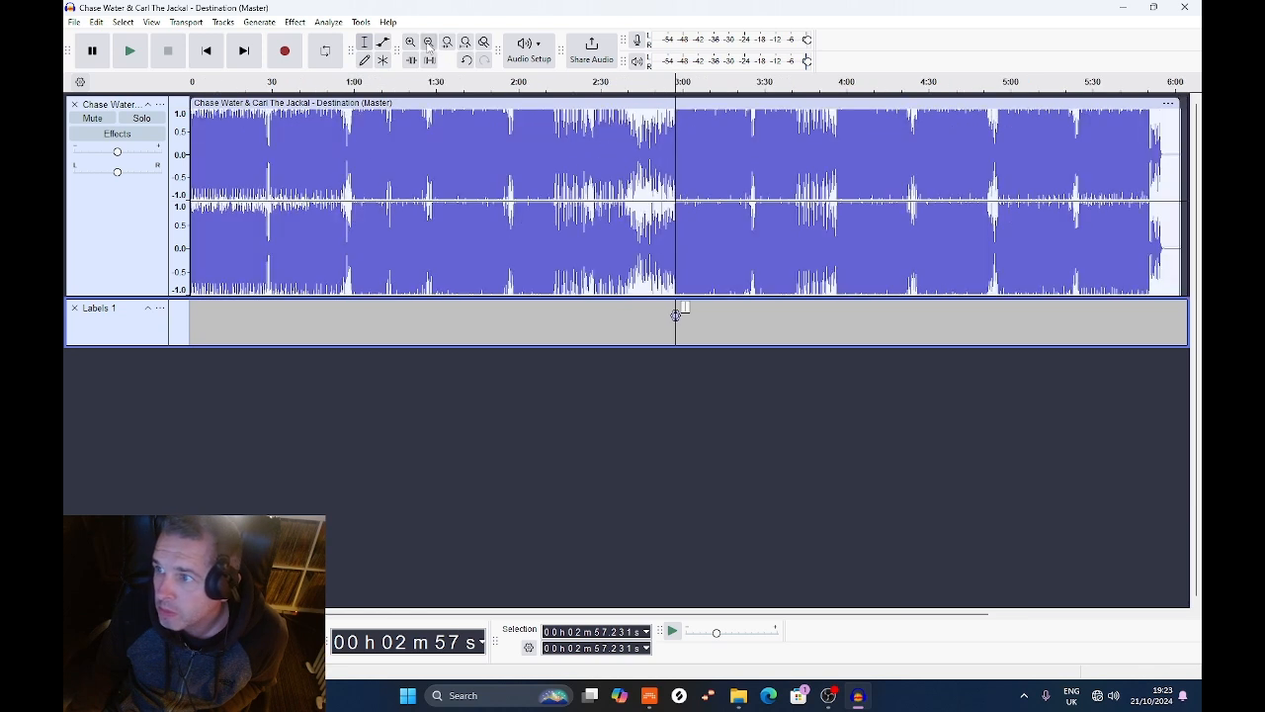
click(831, 160)
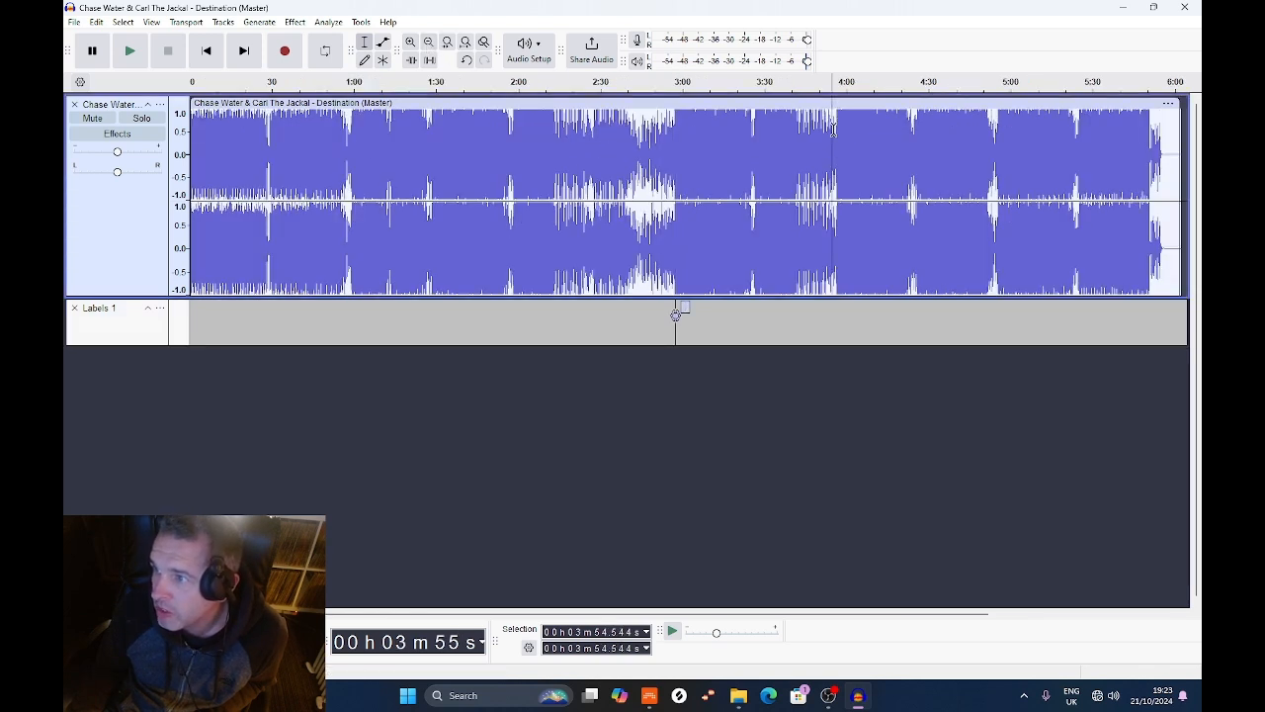
click(837, 151)
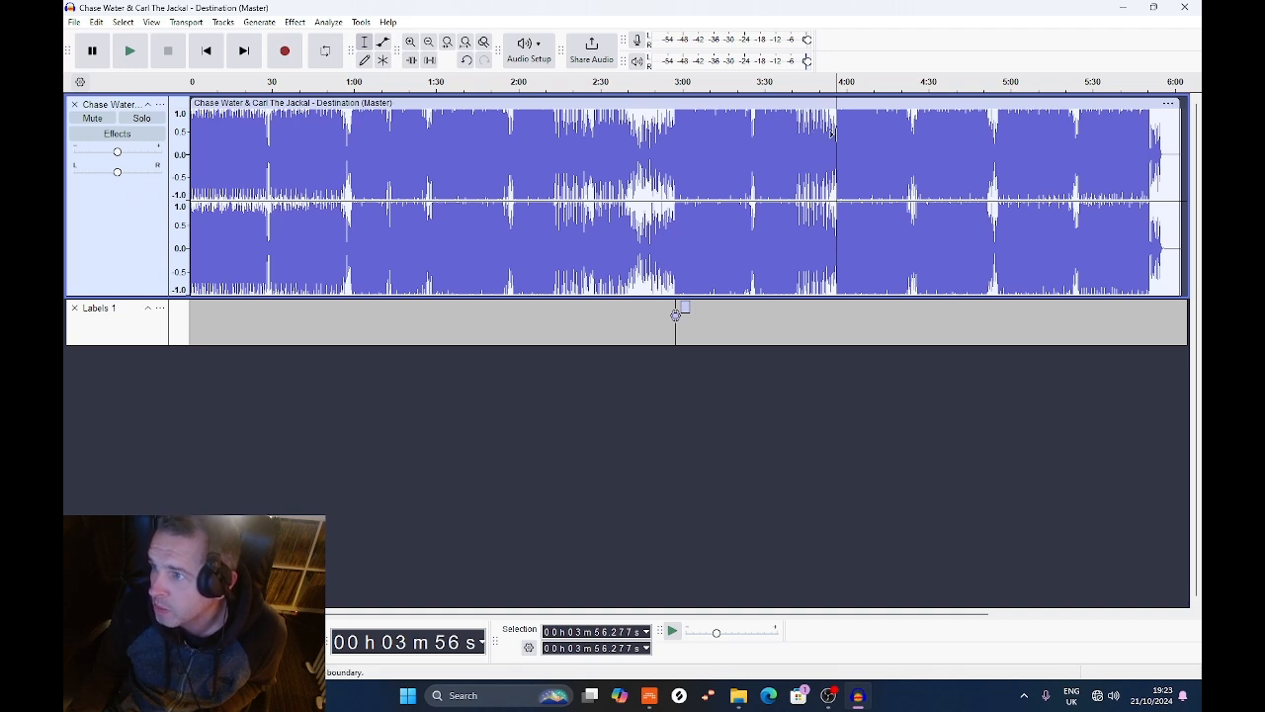
- Refine the cursor position to 3 min 56.308 s, where the beat comes back in after the quieter passage
click(410, 42)
click(410, 43)
click(411, 43)
click(411, 44)
click(411, 44)
click(411, 43)
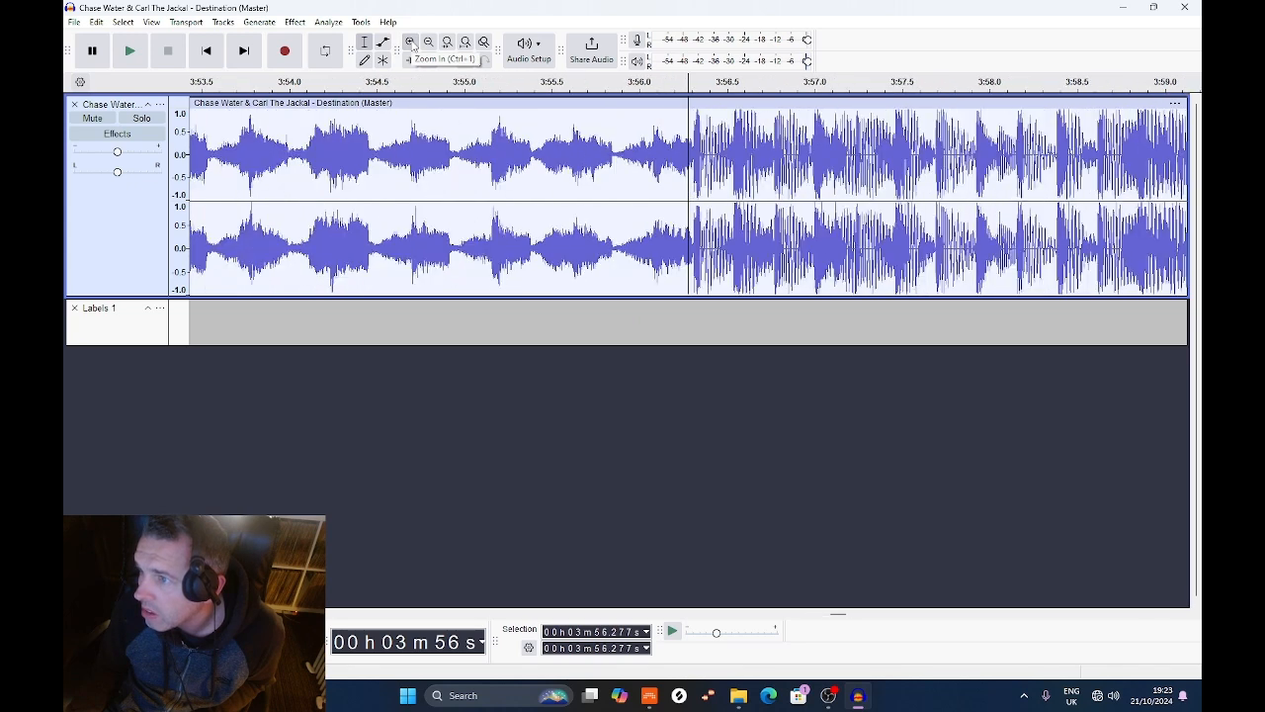
click(411, 44)
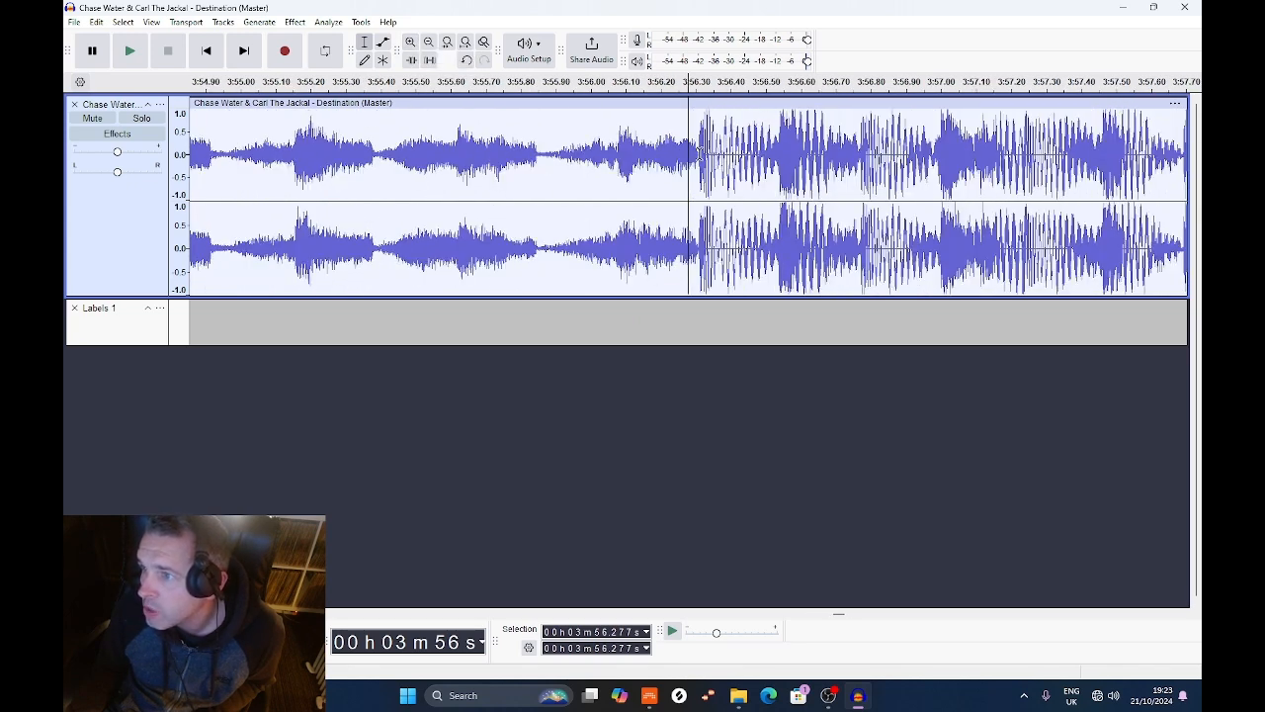
click(695, 153)
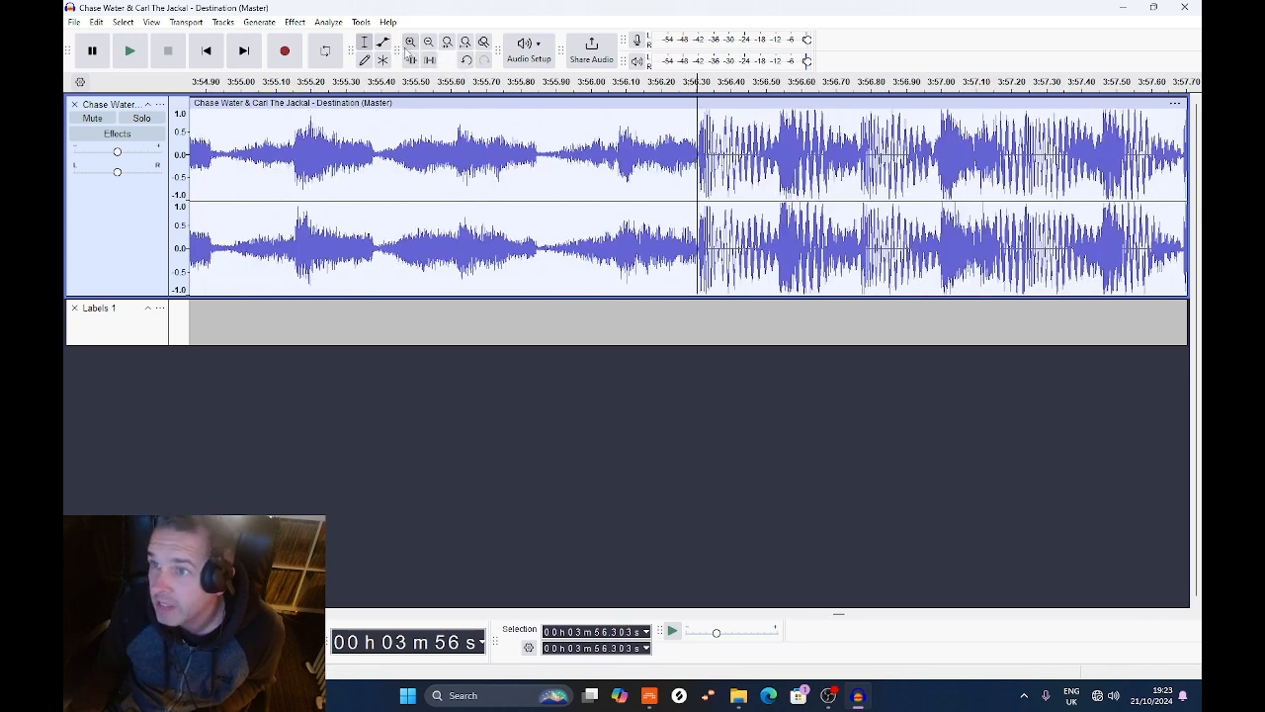
click(410, 44)
click(410, 44)
click(410, 43)
click(410, 43)
click(410, 43)
click(719, 154)
- Play the track briefly from the 3 min 56.308 s cursor position twice to check the clip's end point by ear
click(429, 43)
click(429, 42)
click(429, 43)
click(429, 42)
click(429, 43)
click(429, 43)
click(429, 43)
click(428, 42)
click(429, 42)
click(429, 43)
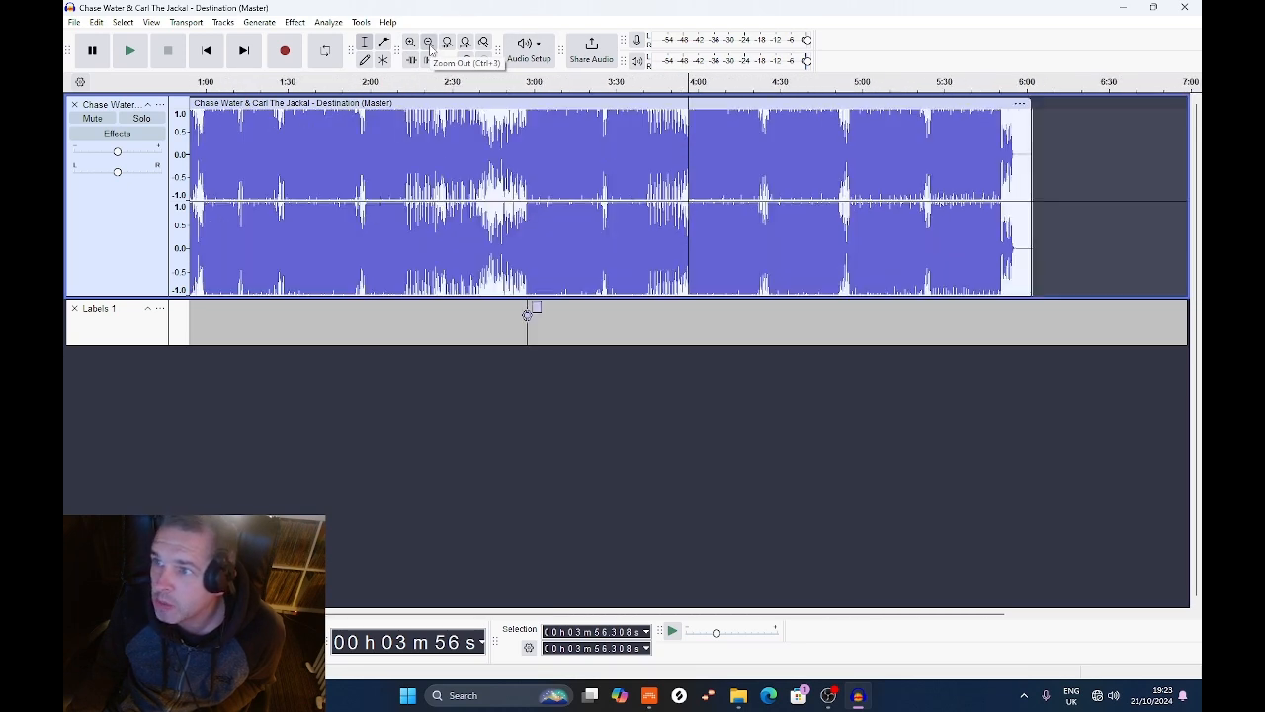
click(130, 50)
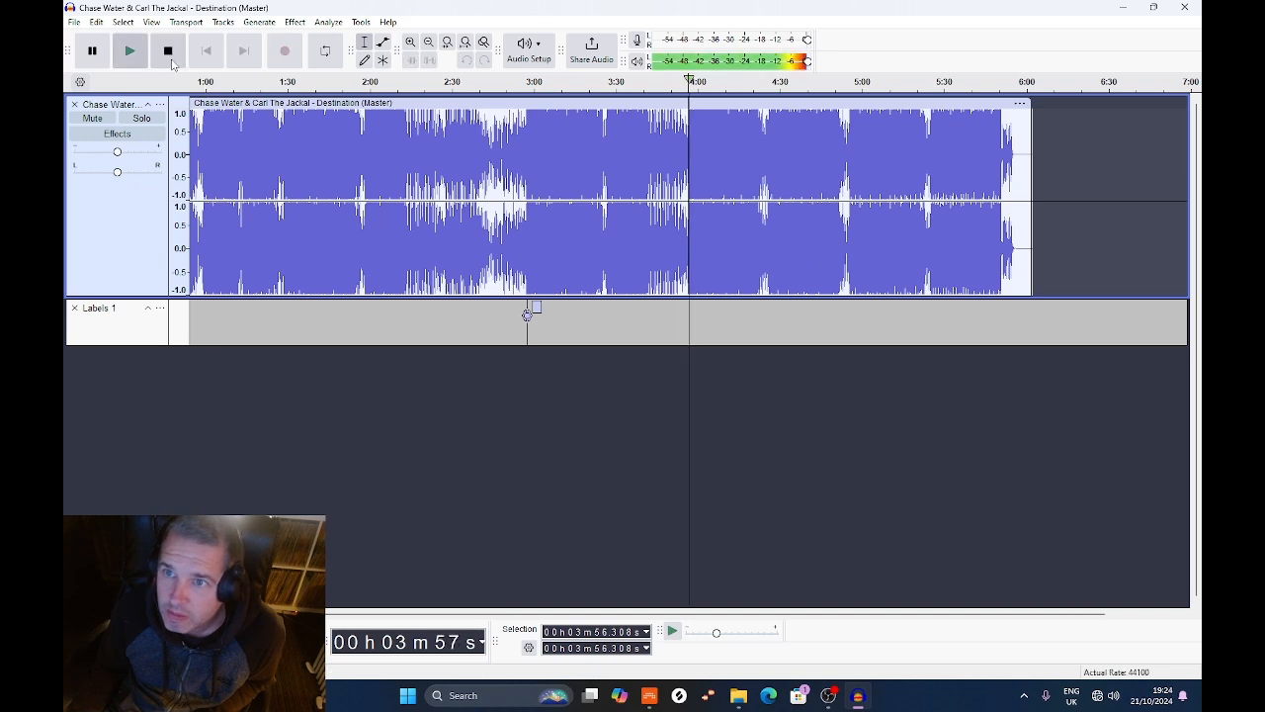
click(171, 58)
click(132, 52)
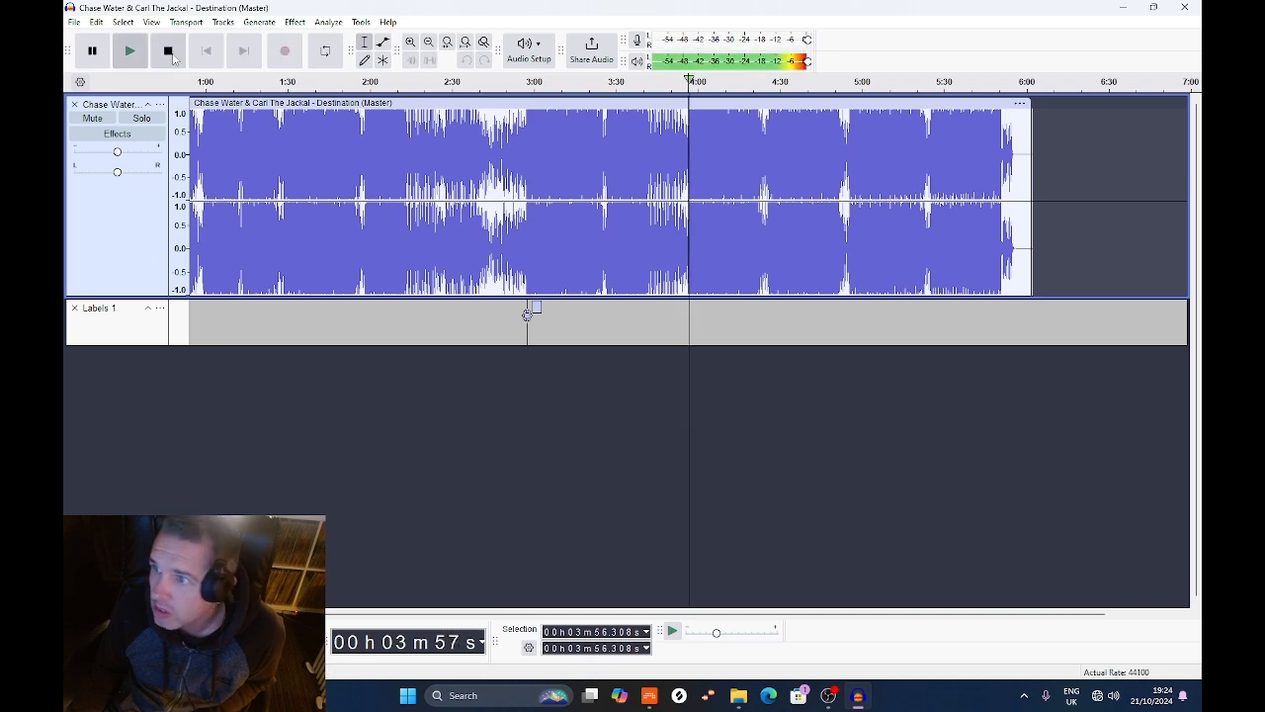
click(171, 58)
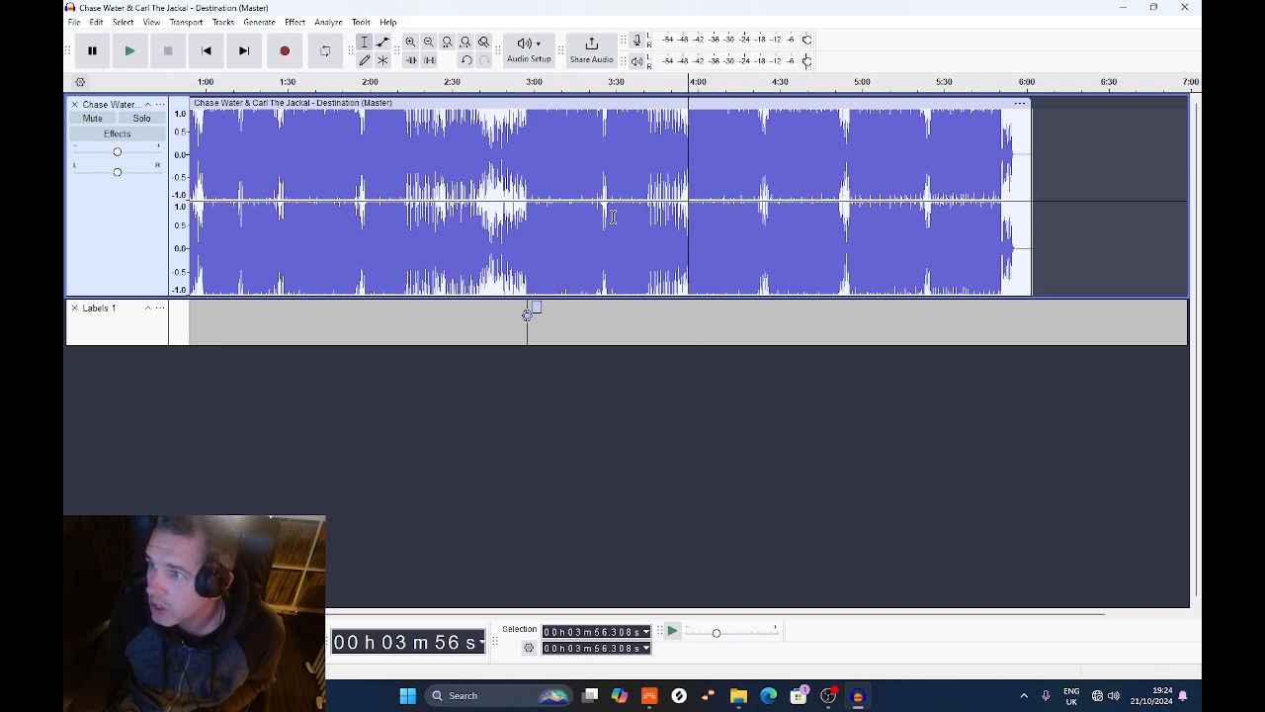
- Add an empty label at the 3 min 56.308 s cursor position to mark the section's end
click(95, 23)
mouse_move(176, 189)
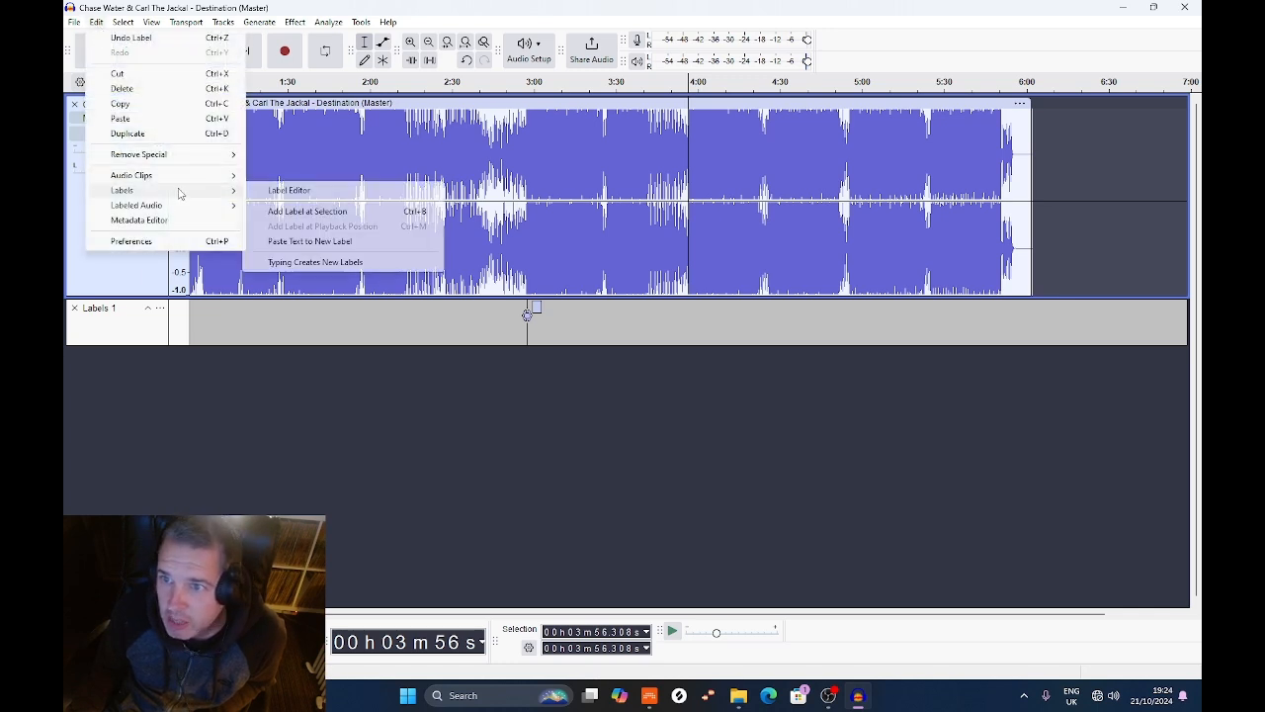
click(296, 210)
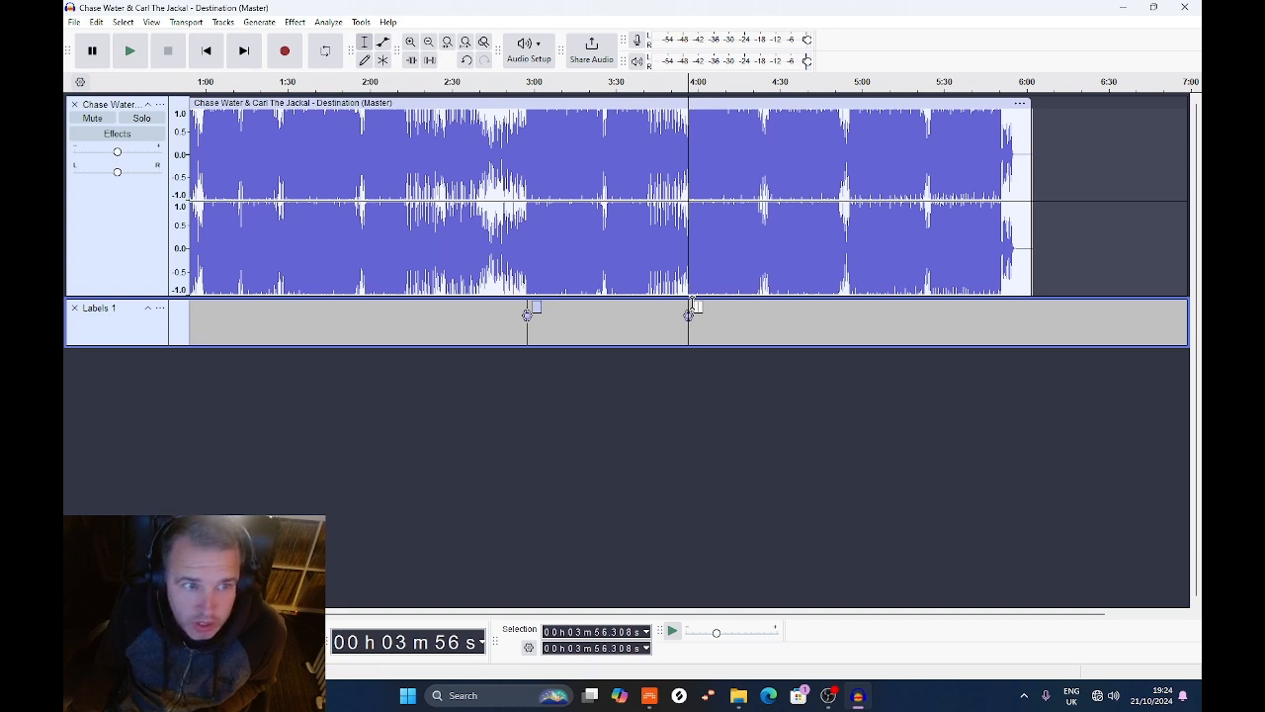
- Select the audio between the two labels, from 2 min 57.231 s to 3 min 56.308 s, and delete it
drag(695, 307, 690, 233)
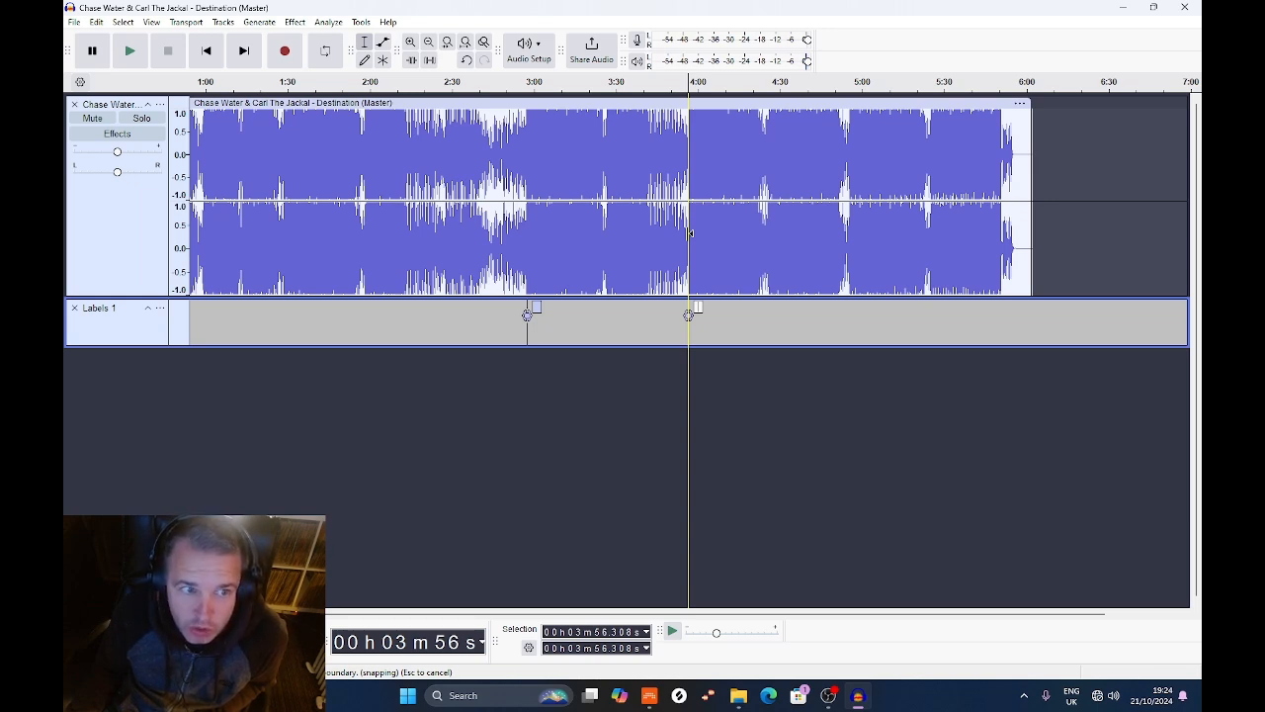
drag(690, 234, 531, 227)
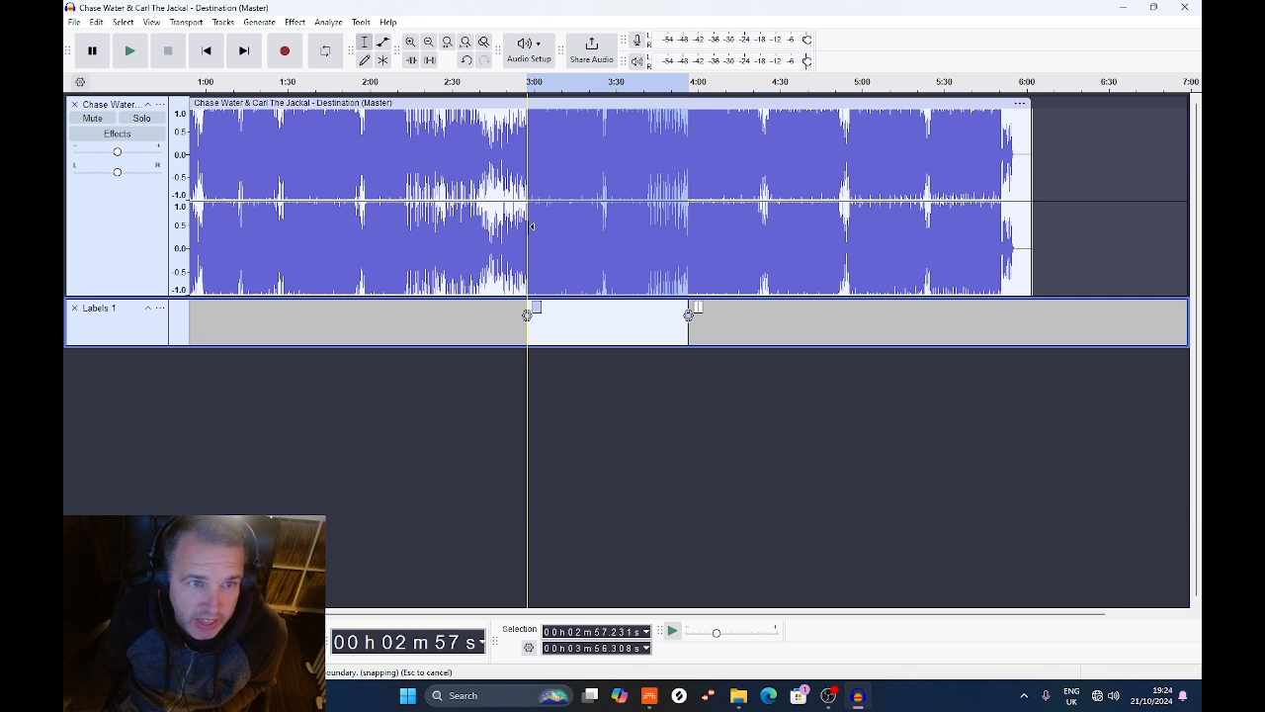
drag(530, 226, 531, 226)
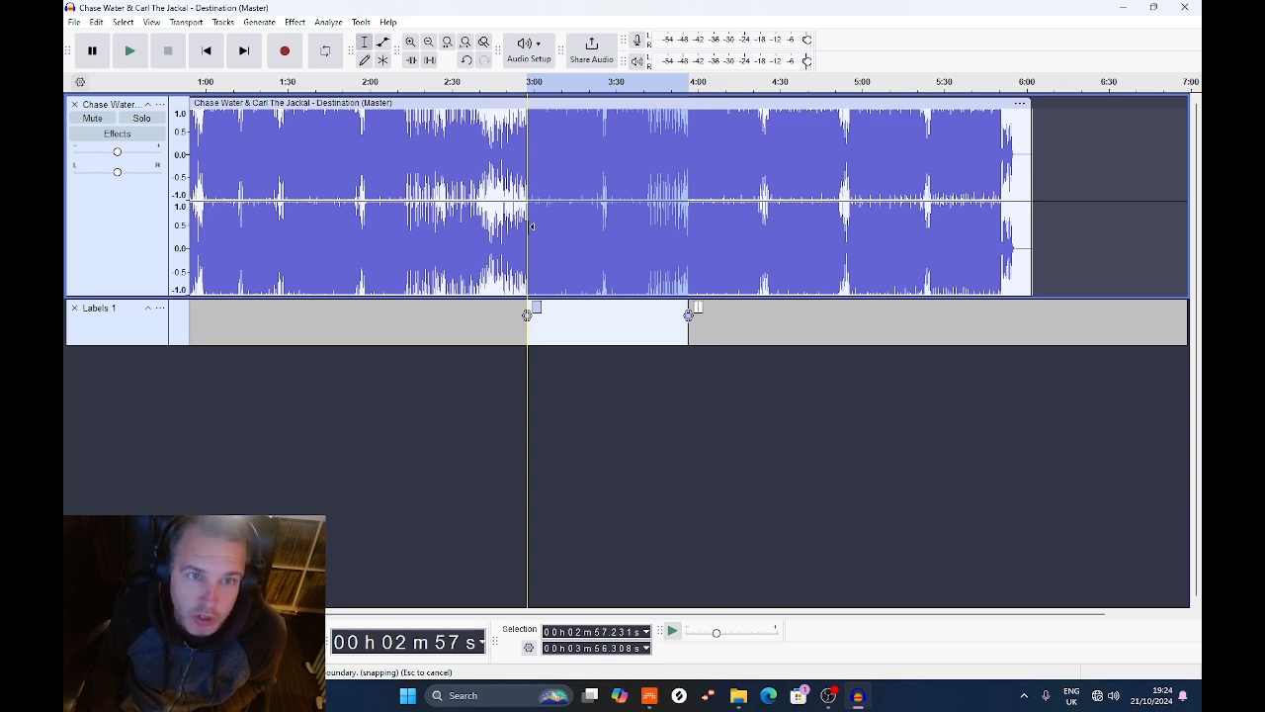
key(Delete)
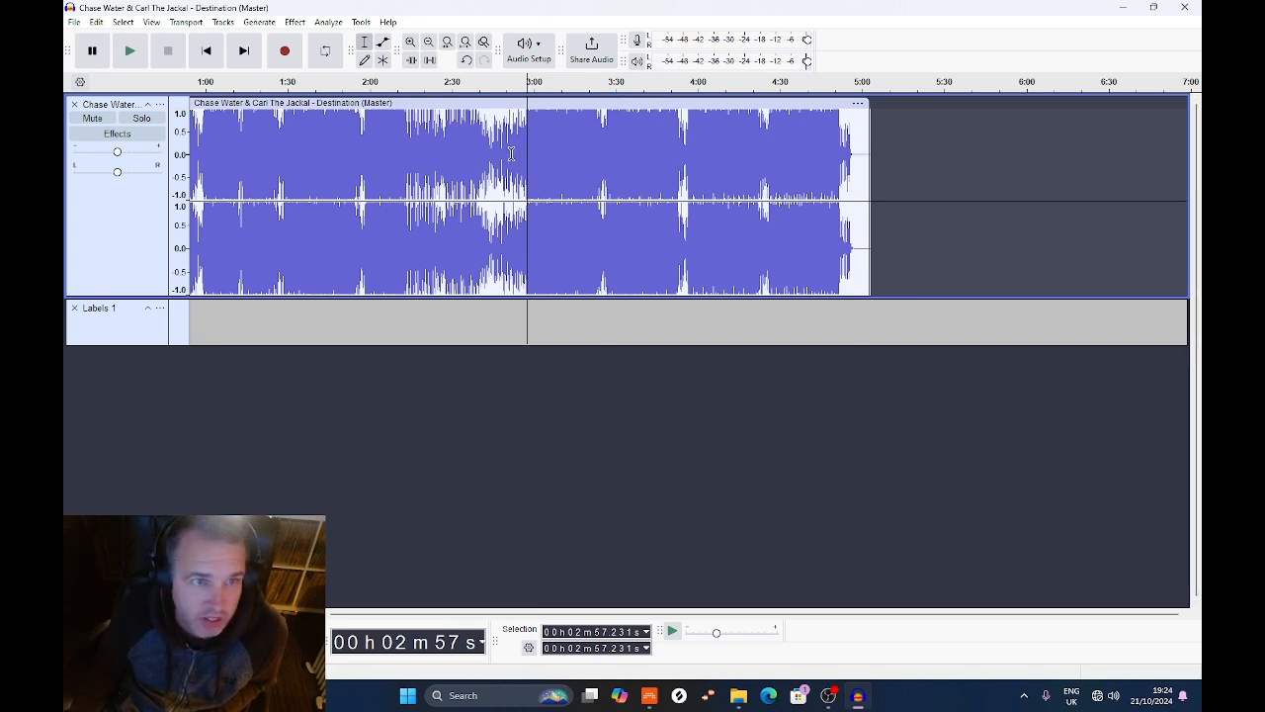
- Play the track from 2 min 51.635 s across the cut for about ten seconds to check the join by ear
click(511, 153)
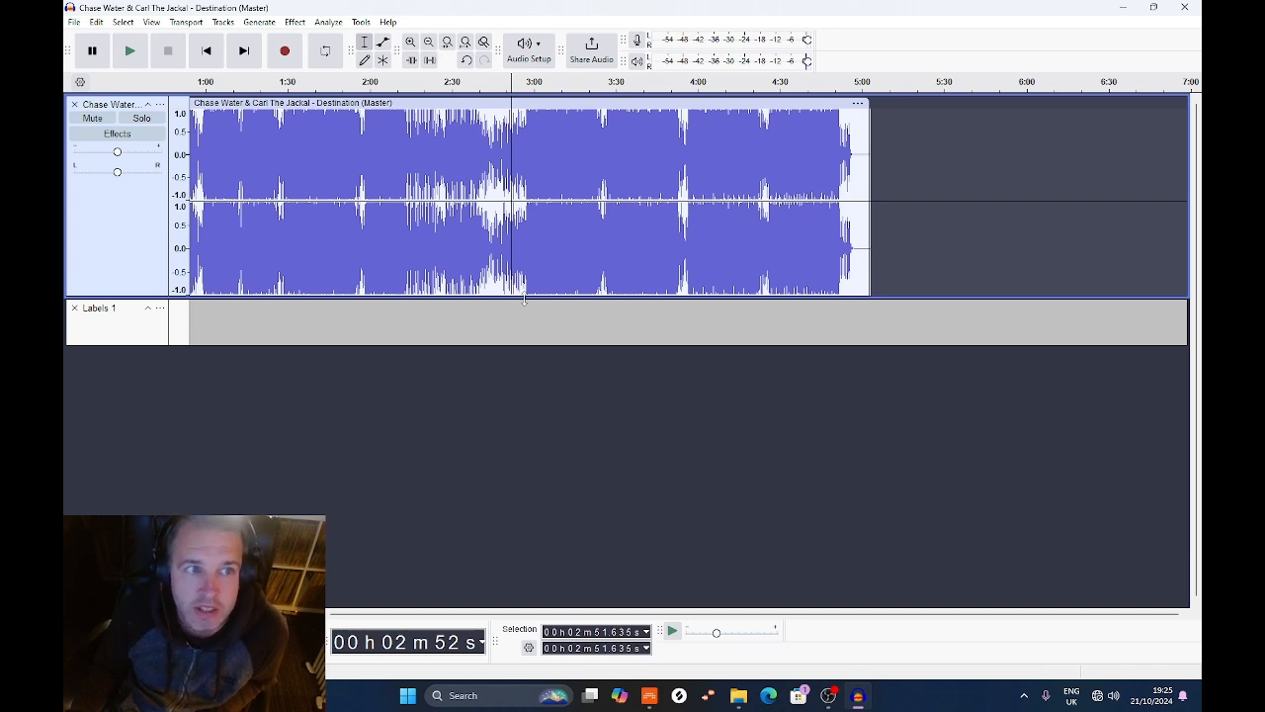
click(129, 50)
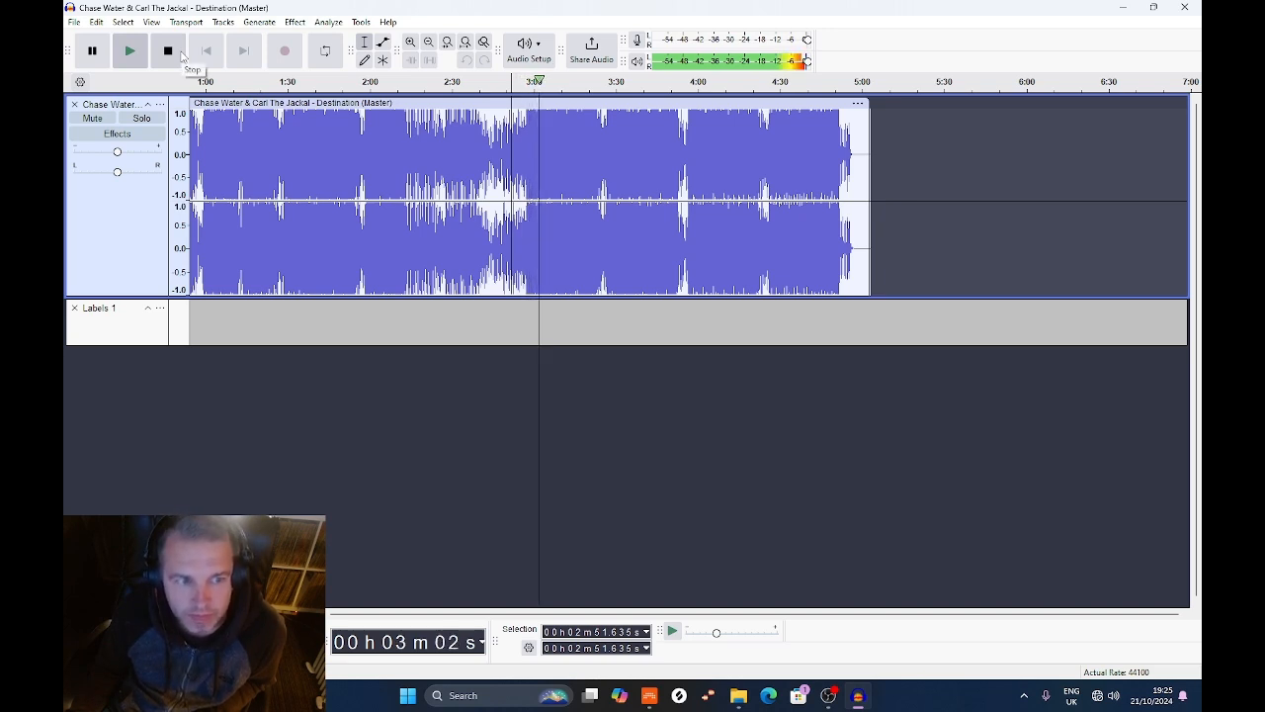
click(168, 50)
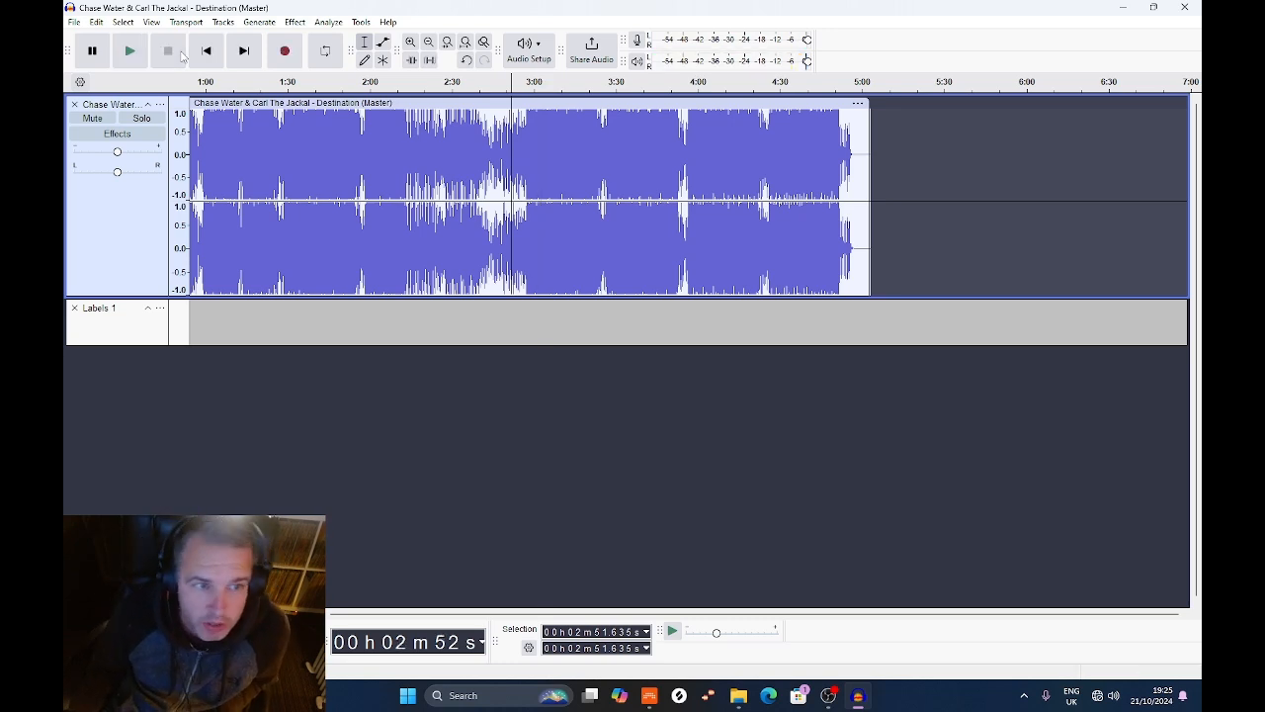
- Start an audio export of the shortened track, choosing to export it to the computer
click(74, 22)
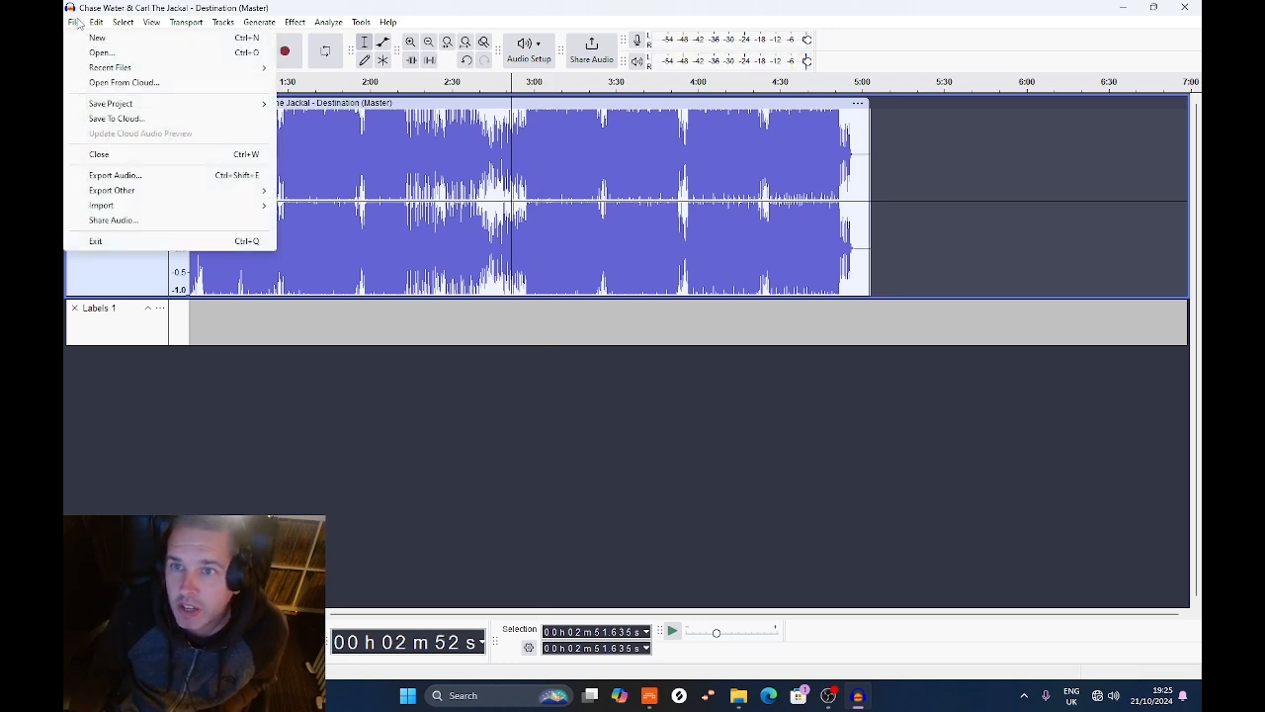
click(127, 176)
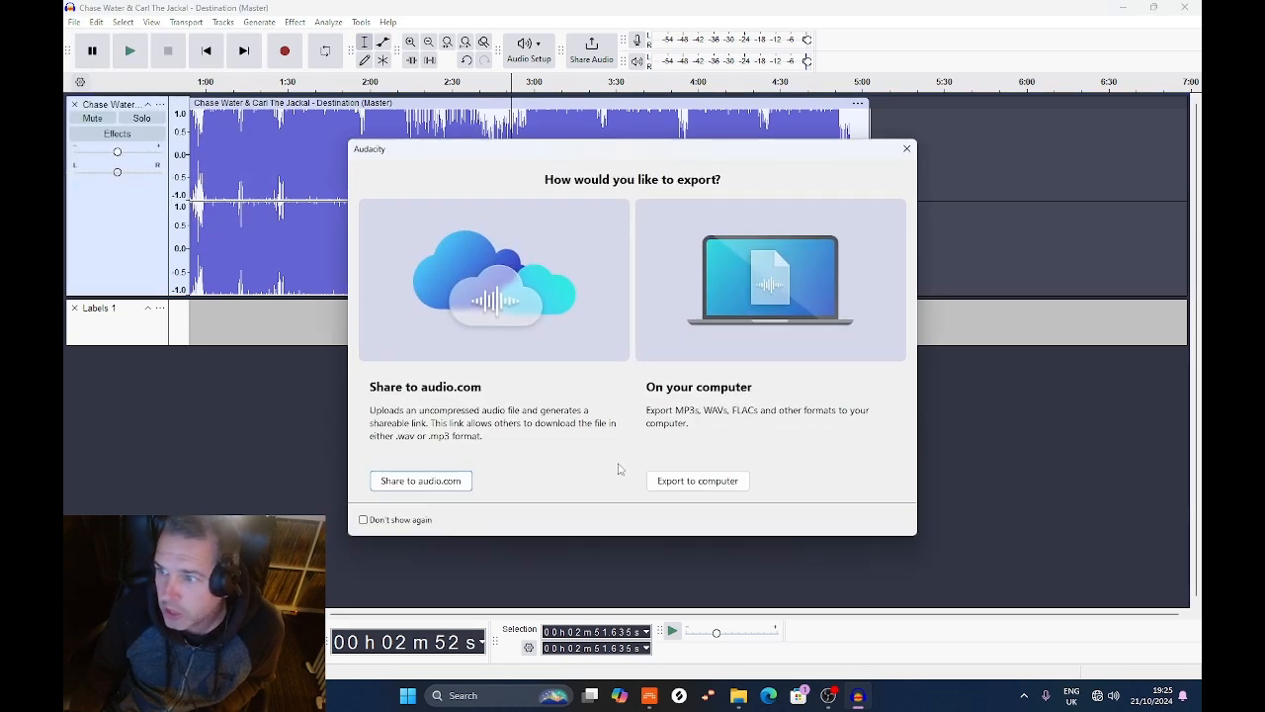
click(722, 479)
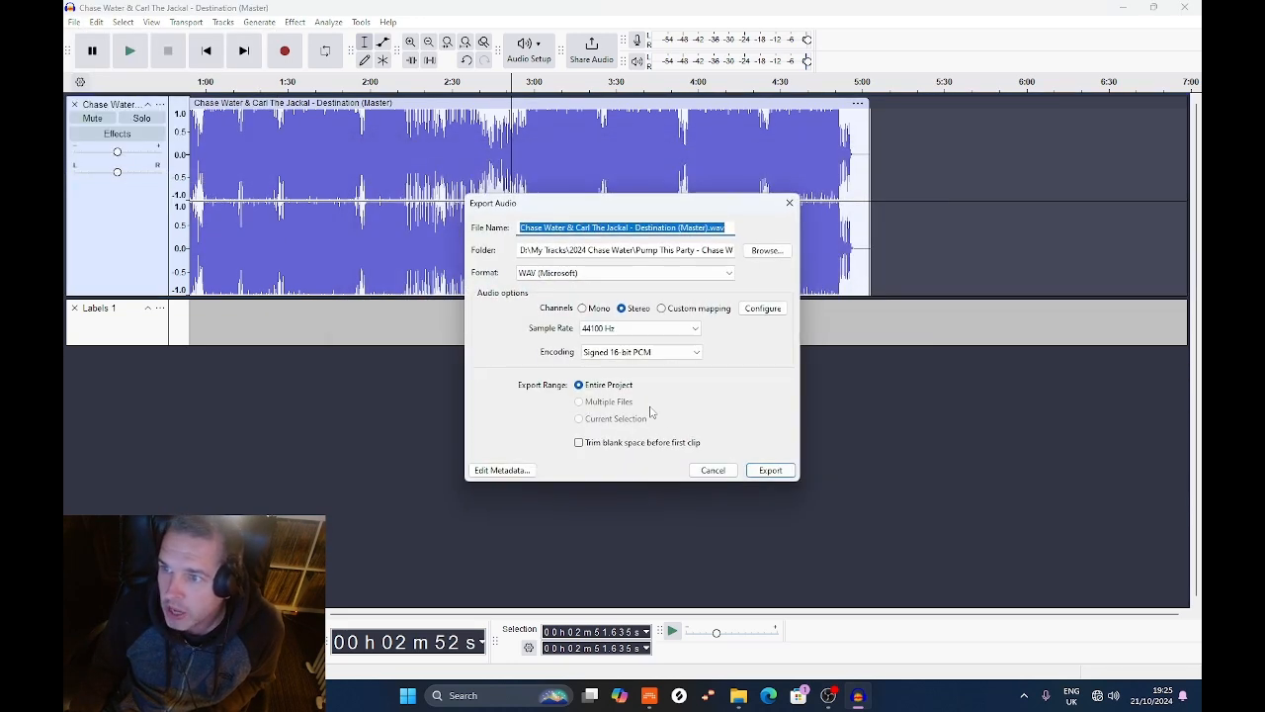